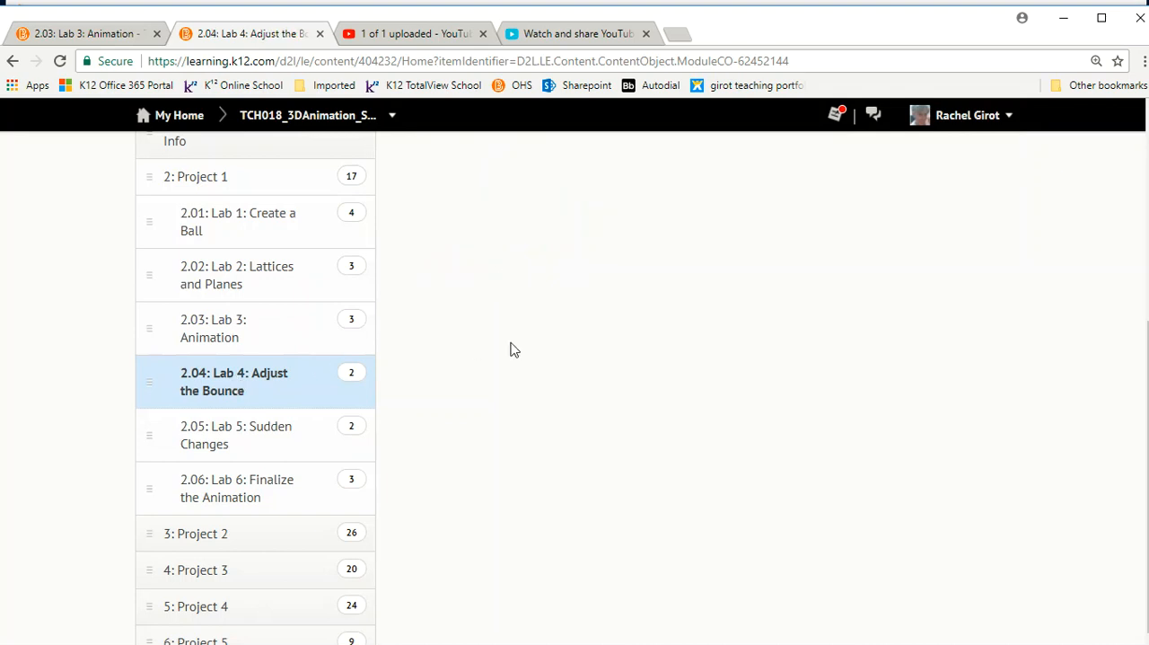
# Open the Lab 4: Adjust the Bounce lesson and page through the F-Curves and Curve Points material to the curve points question.
pyautogui.click(517, 329)
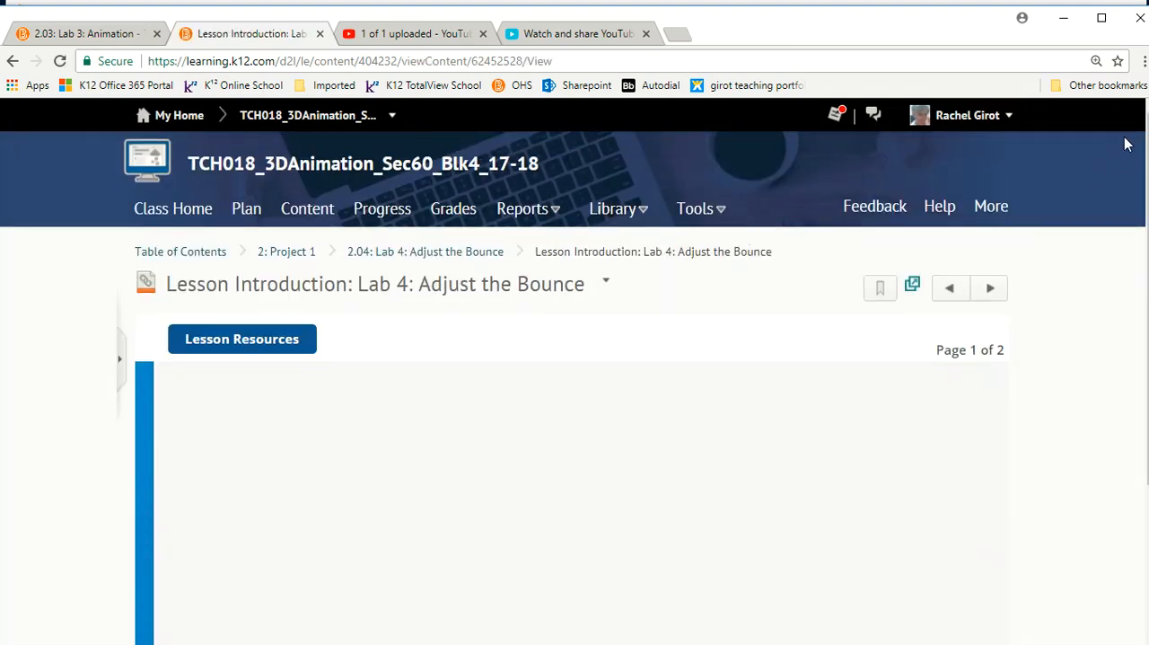
pyautogui.moveTo(1145, 148); pyautogui.dragTo(1147, 280)
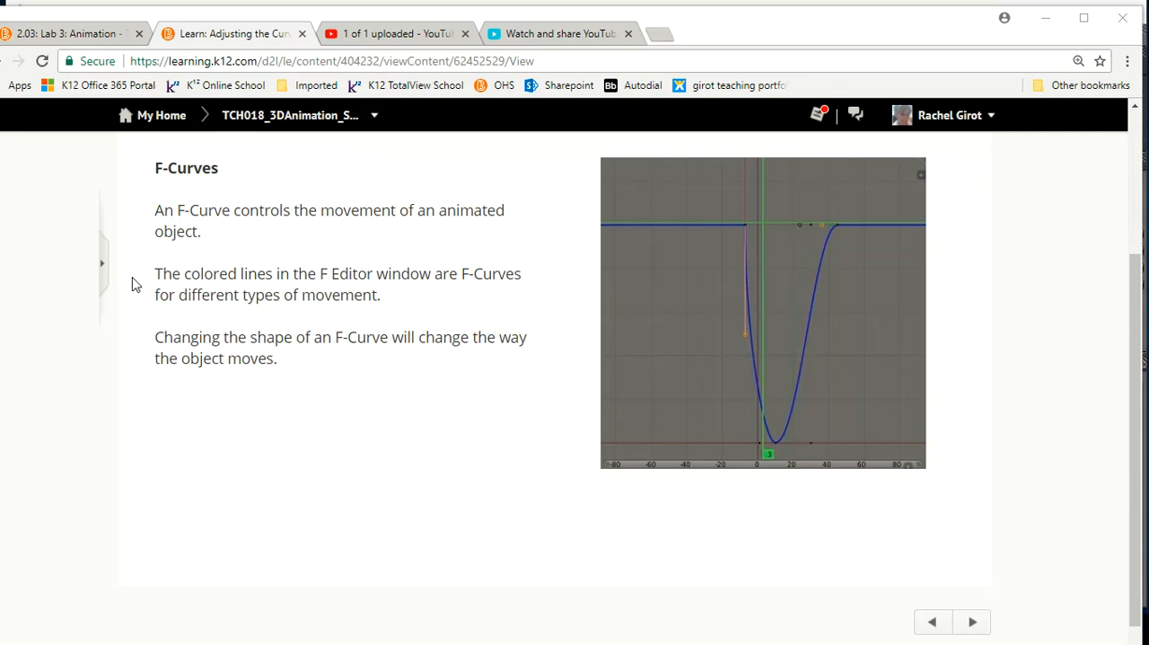
pyautogui.click(972, 621)
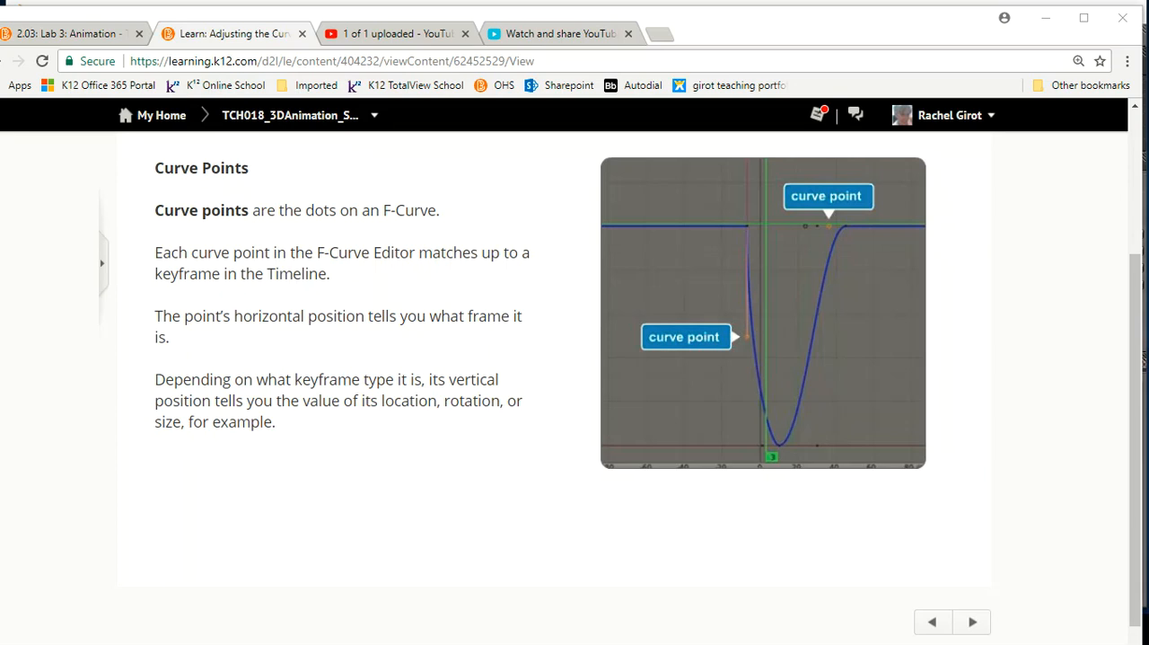
pyautogui.press('Right')
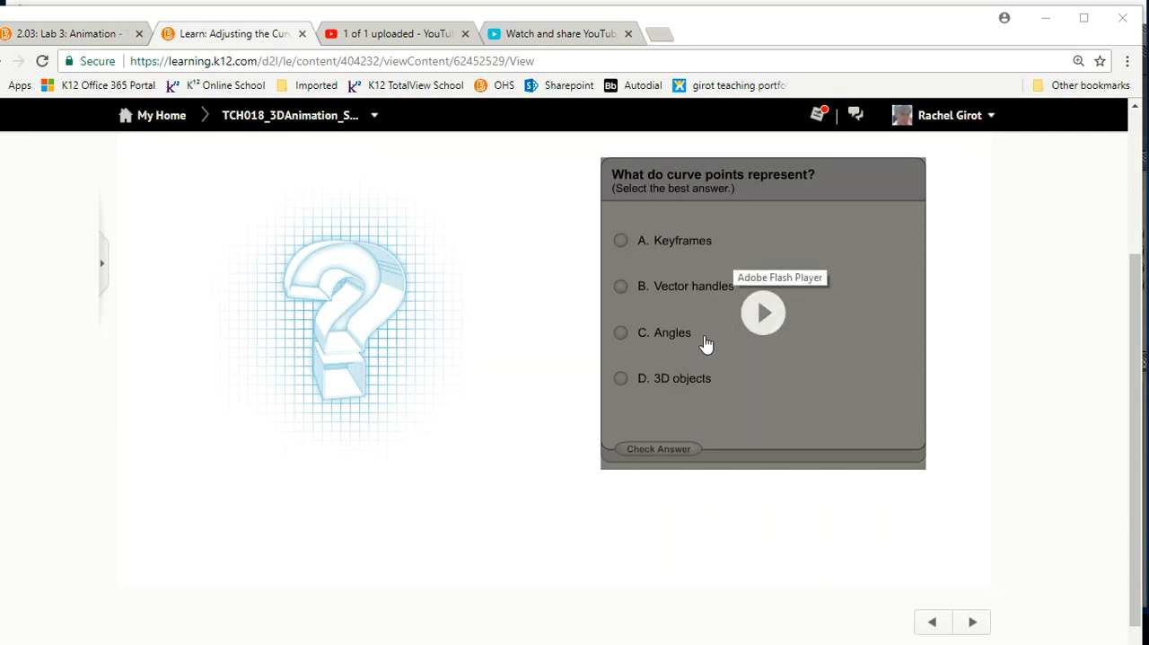
pyautogui.click(763, 316)
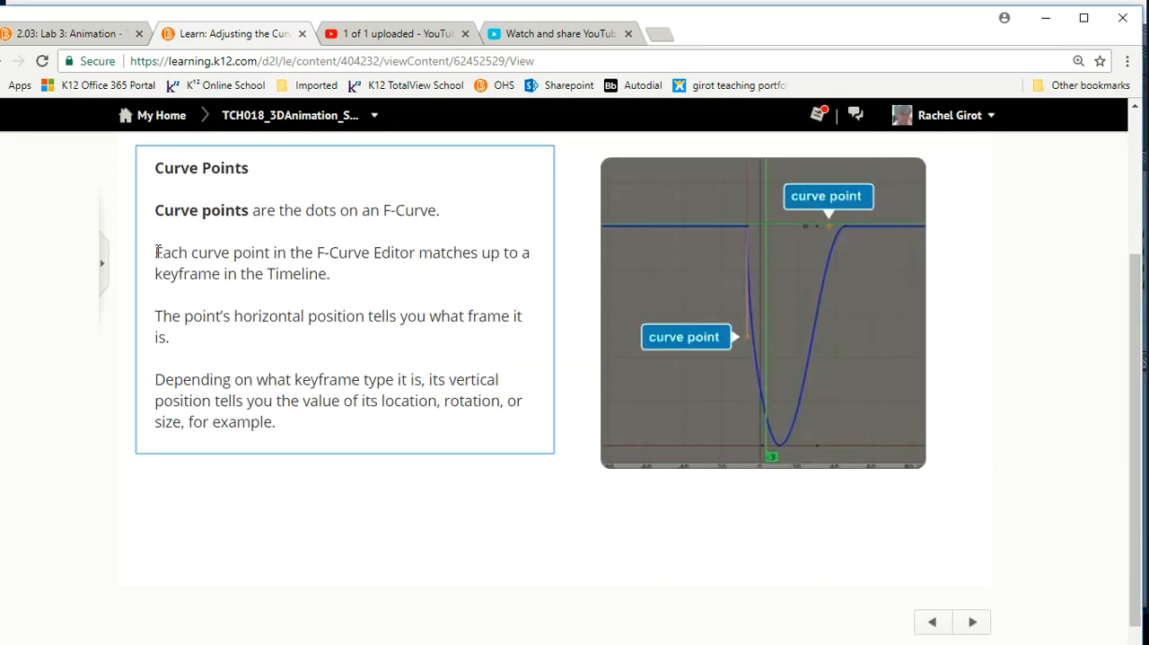
pyautogui.moveTo(154, 253); pyautogui.dragTo(341, 277)
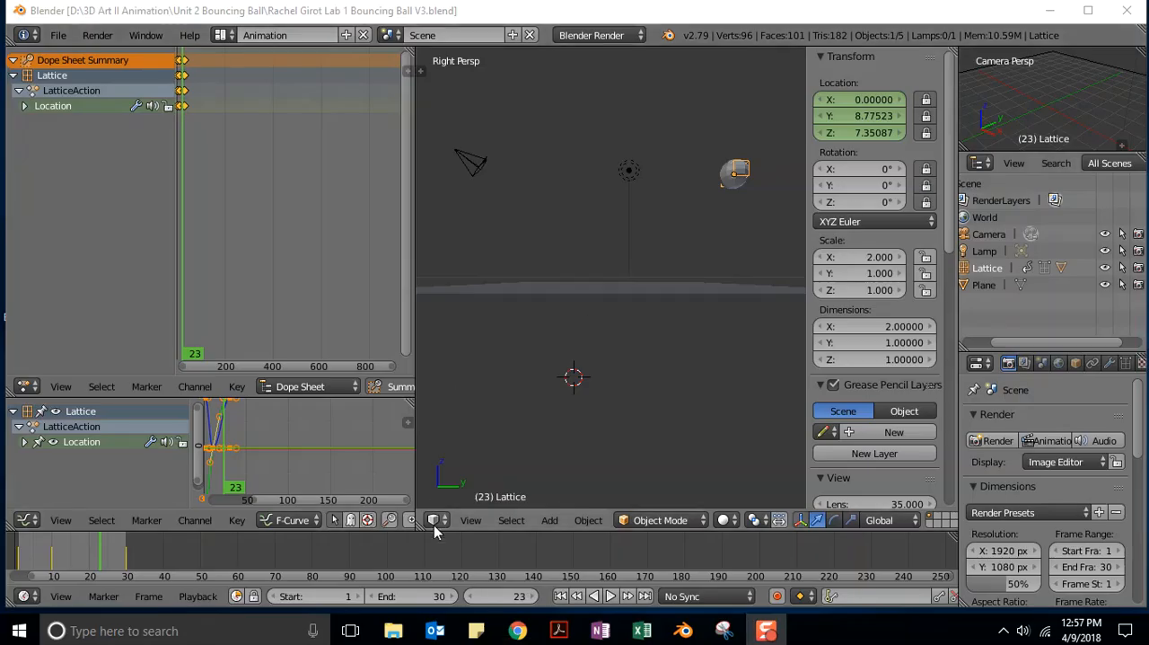
# Switch to Blender and set the current animation frame to 10.
pyautogui.click(519, 597)
pyautogui.write('10')
pyautogui.press('Return')
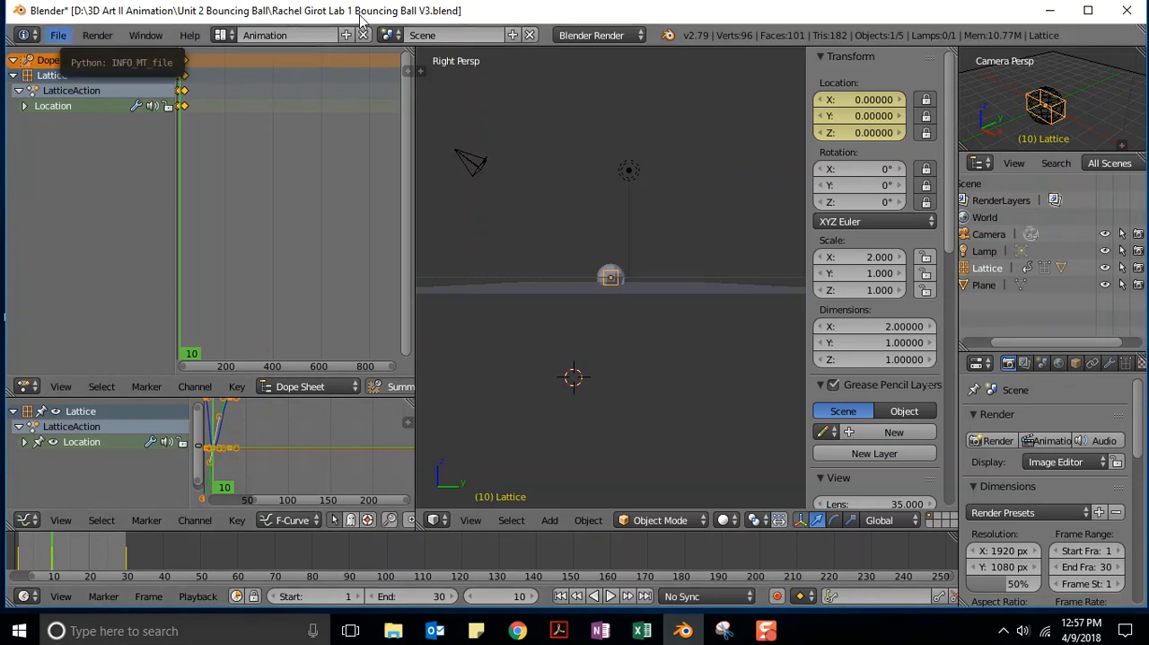
pyautogui.click(57, 35)
pyautogui.moveTo(79, 90)
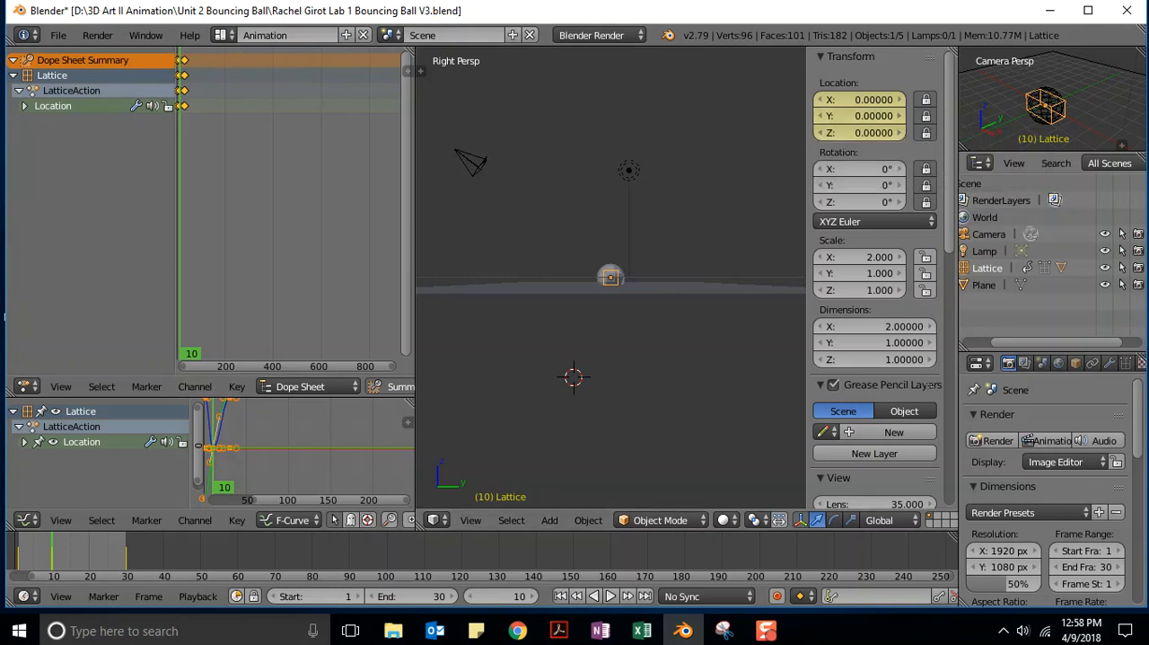
pyautogui.click(612, 195)
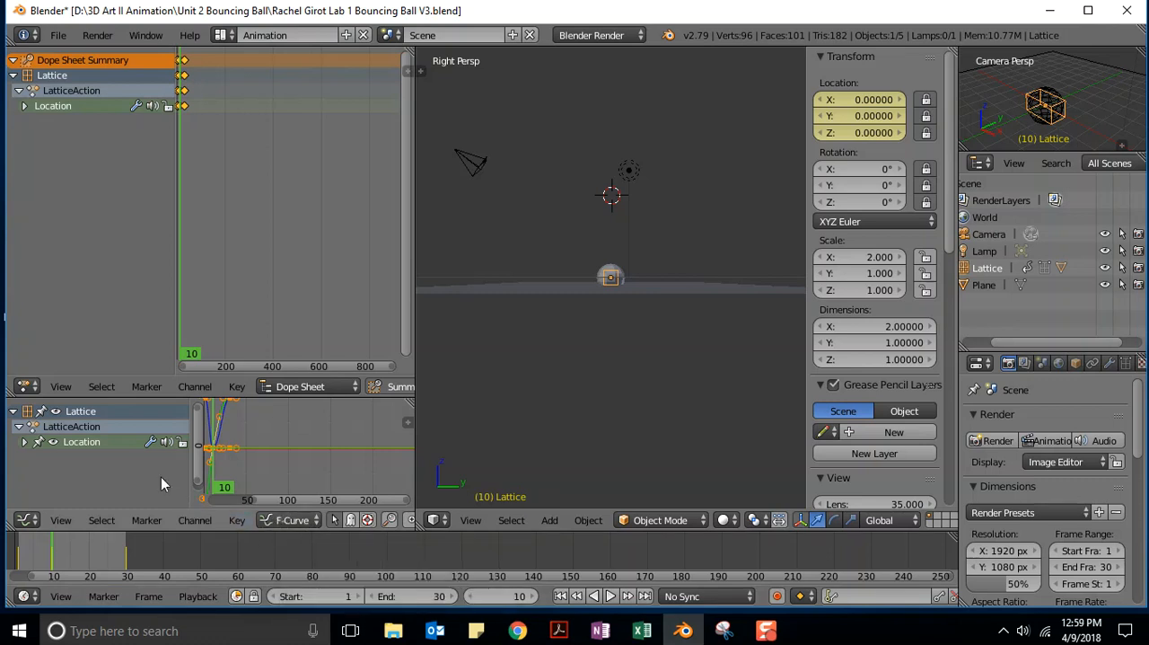
# Expand the lattice's Location channels in the F-Curve editor and hide the X Location and Z Location curves.
pyautogui.click(26, 442)
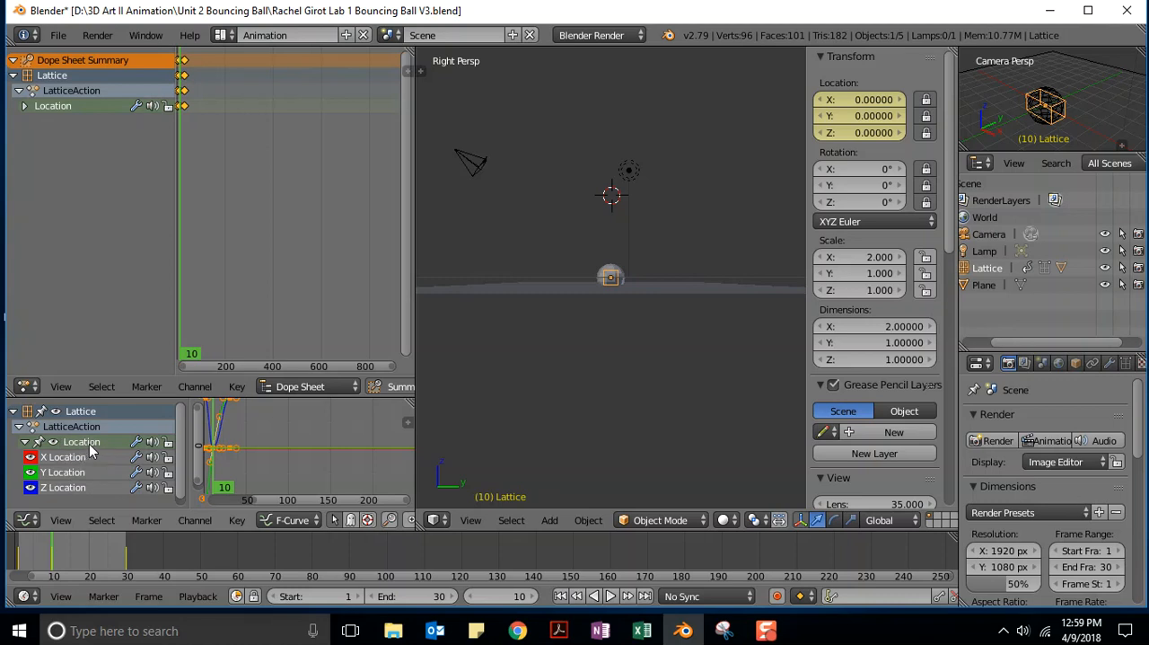
pyautogui.click(30, 458)
pyautogui.click(29, 487)
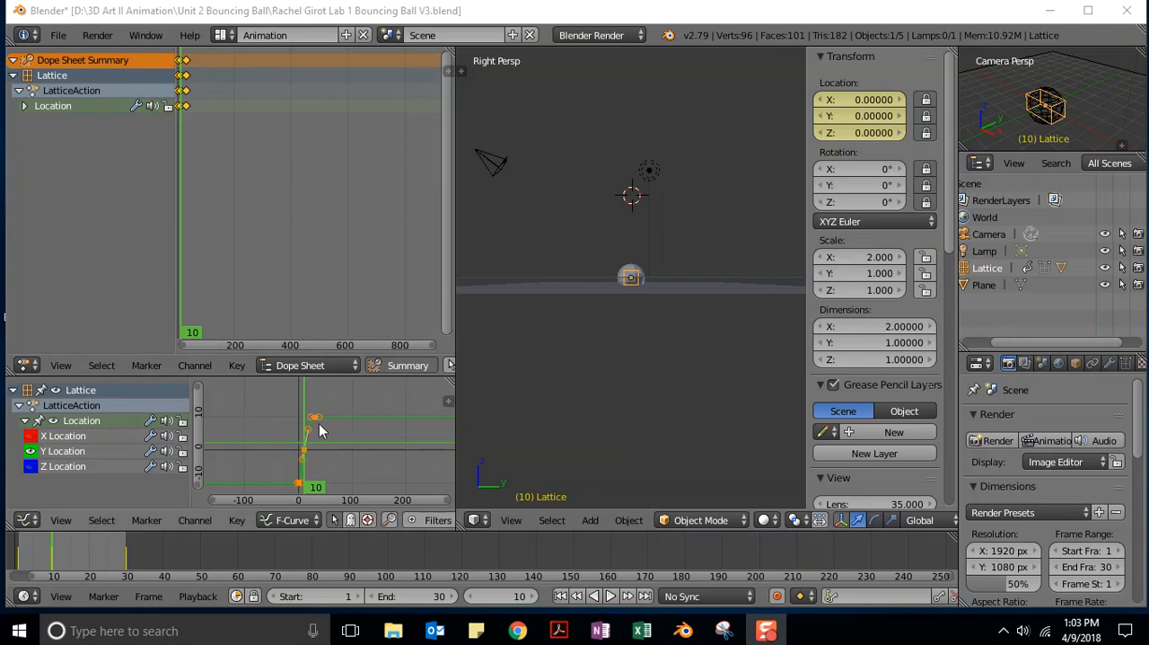
# Enlarge the F-Curve editor in height and width and frame the Y Location curve in it.
pyautogui.moveTo(283, 377); pyautogui.dragTo(287, 329)
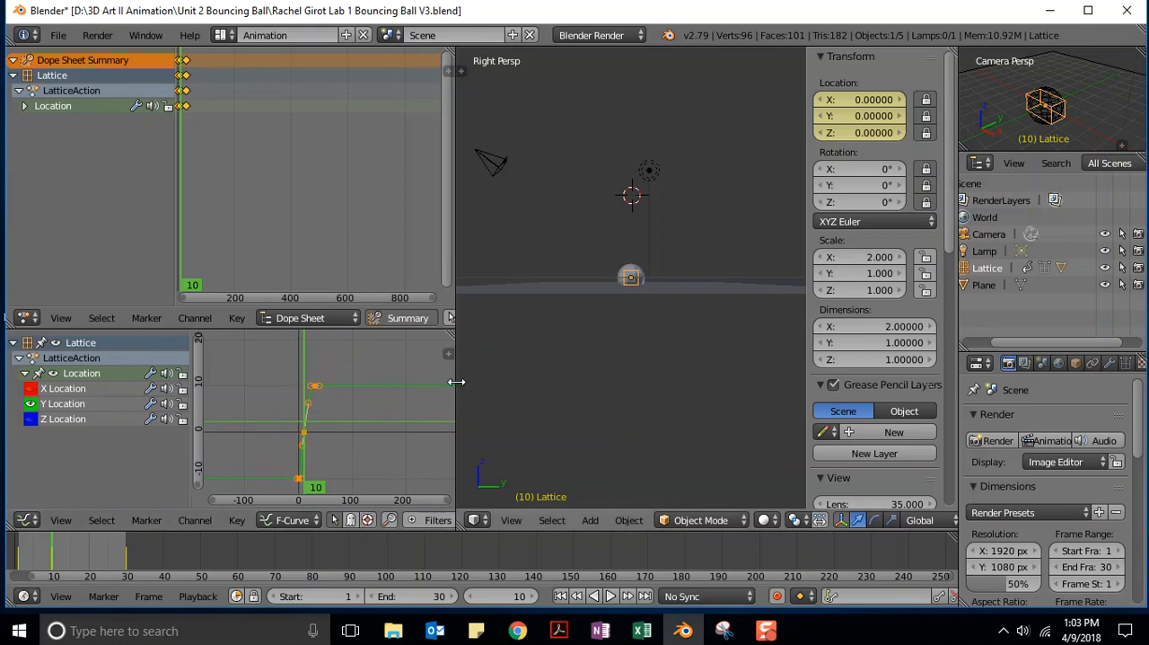
pyautogui.moveTo(456, 380); pyautogui.dragTo(544, 381)
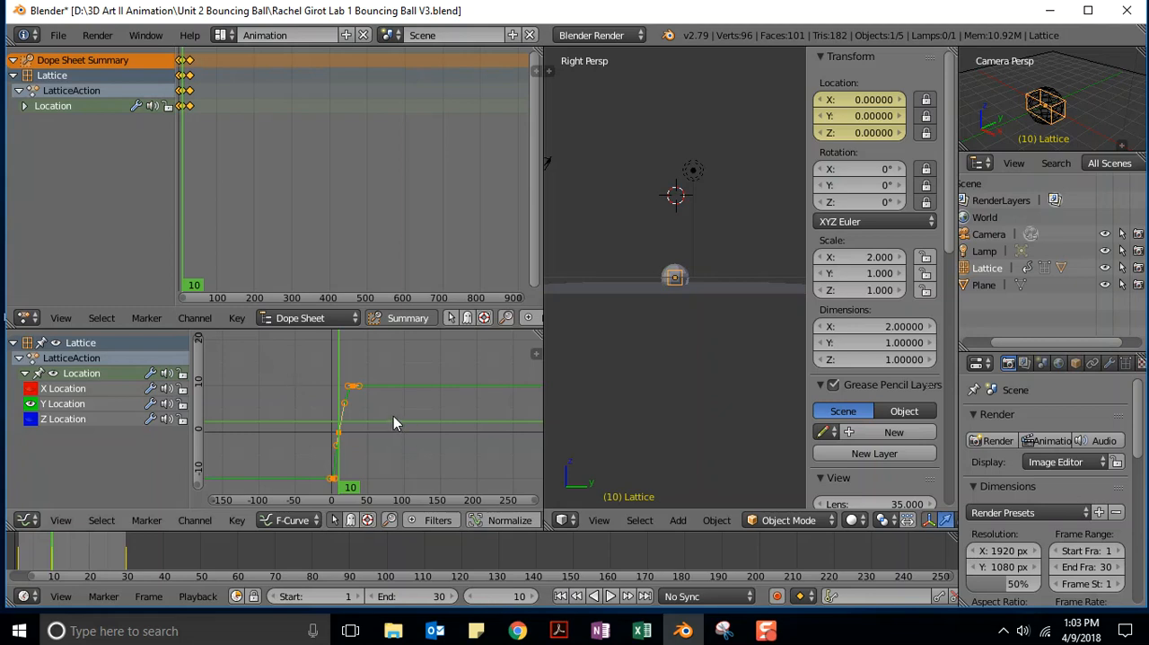
pyautogui.scroll(4, 380, 411)
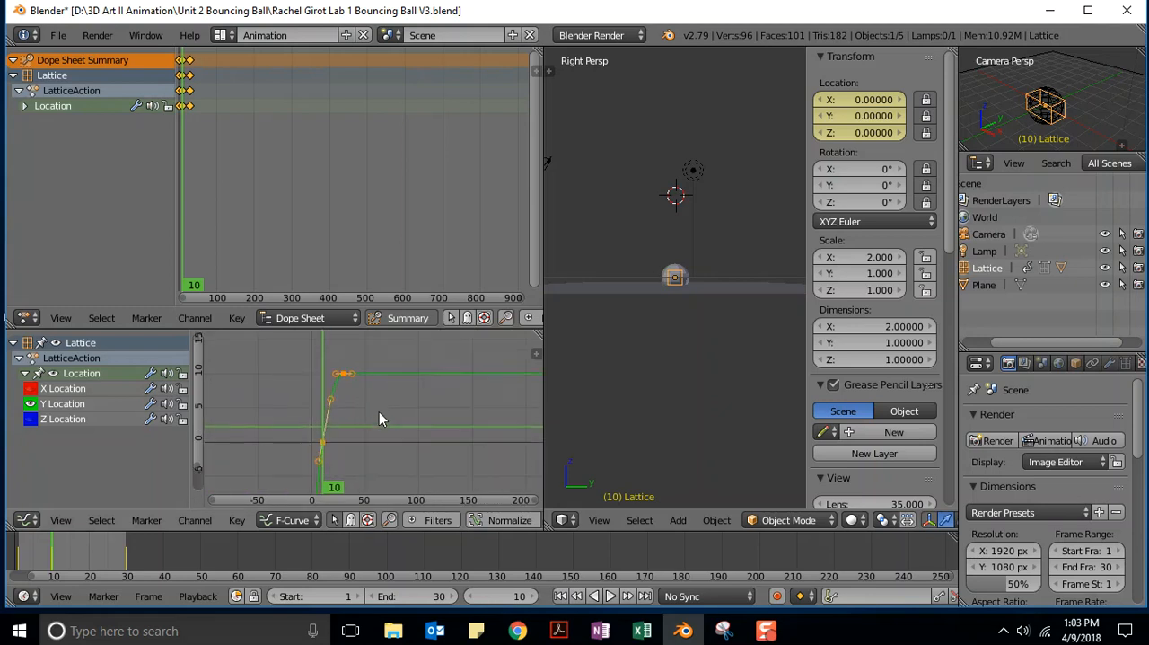
pyautogui.scroll(-4, 379, 411)
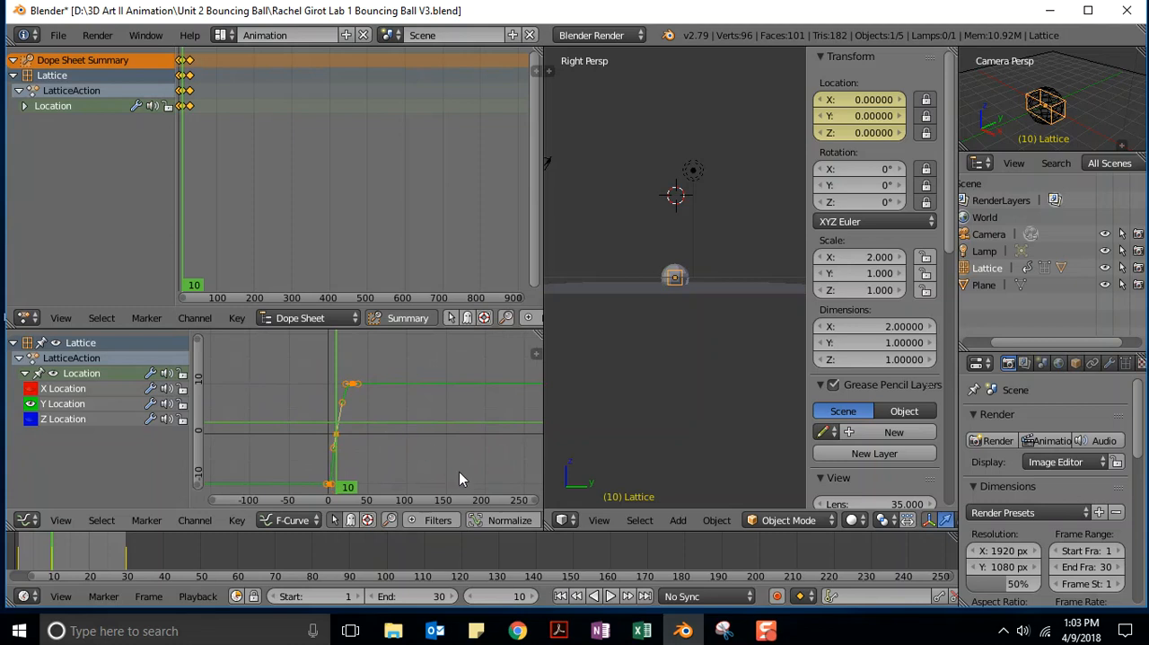
pyautogui.moveTo(398, 436); pyautogui.dragTo(391, 406, button='middle')
pyautogui.scroll(2, 391, 414)
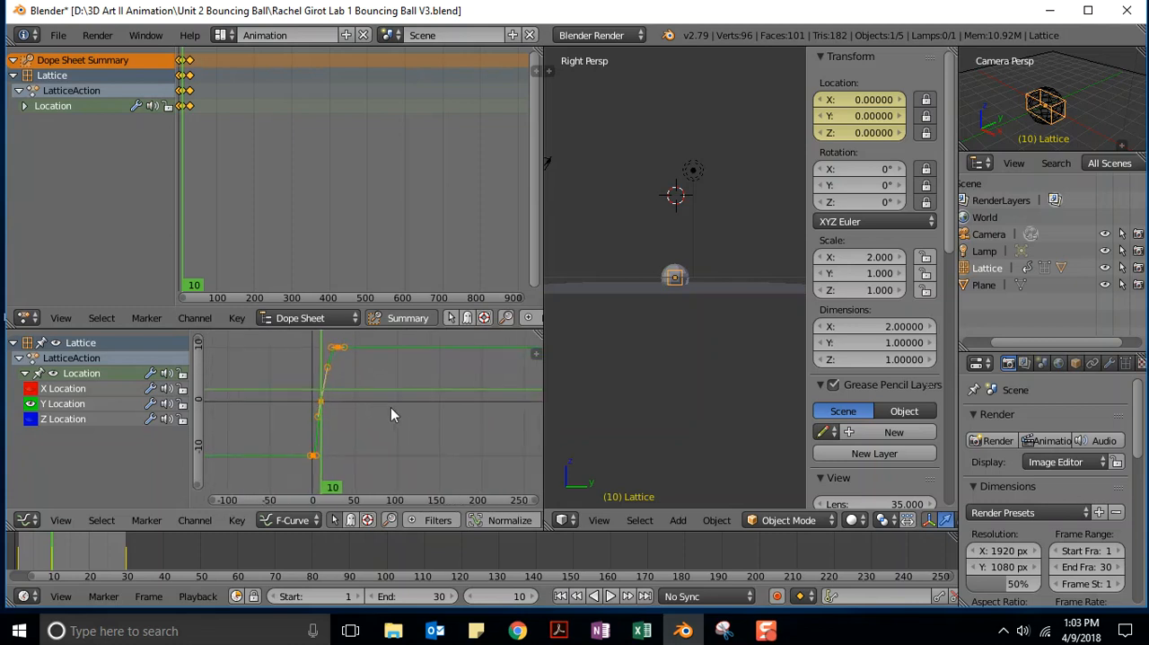
pyautogui.scroll(1, 391, 415)
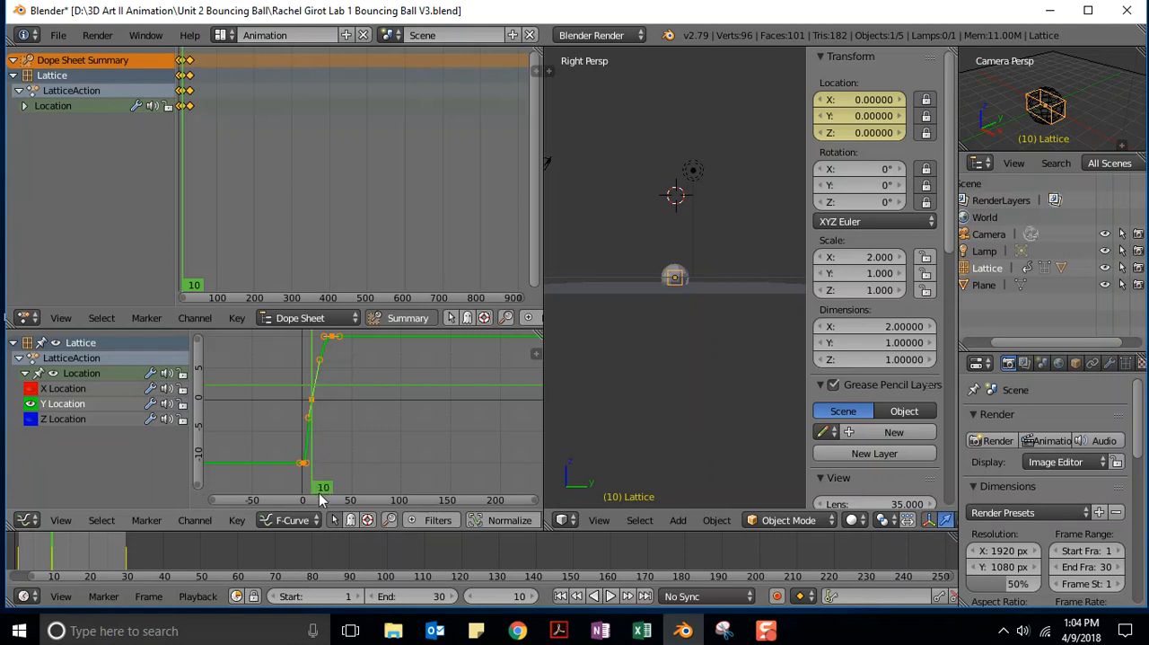
# Delete the middle keyframe at frame 10 from the Y Location curve.
pyautogui.rightClick(311, 403)
pyautogui.press('x')
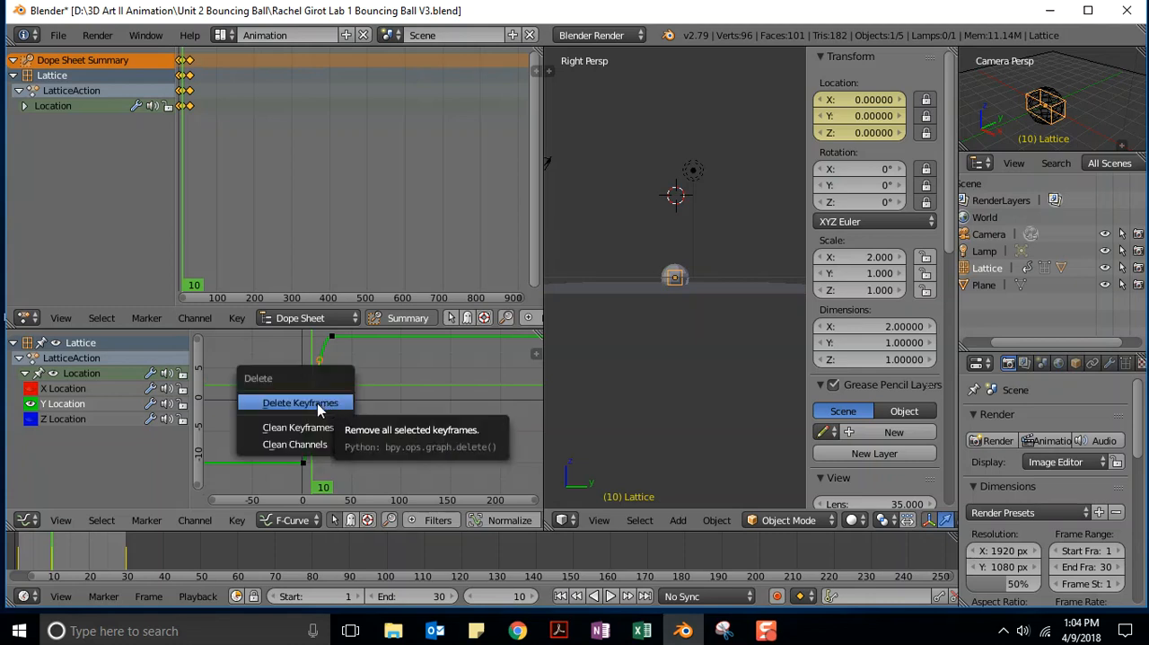
pyautogui.click(302, 403)
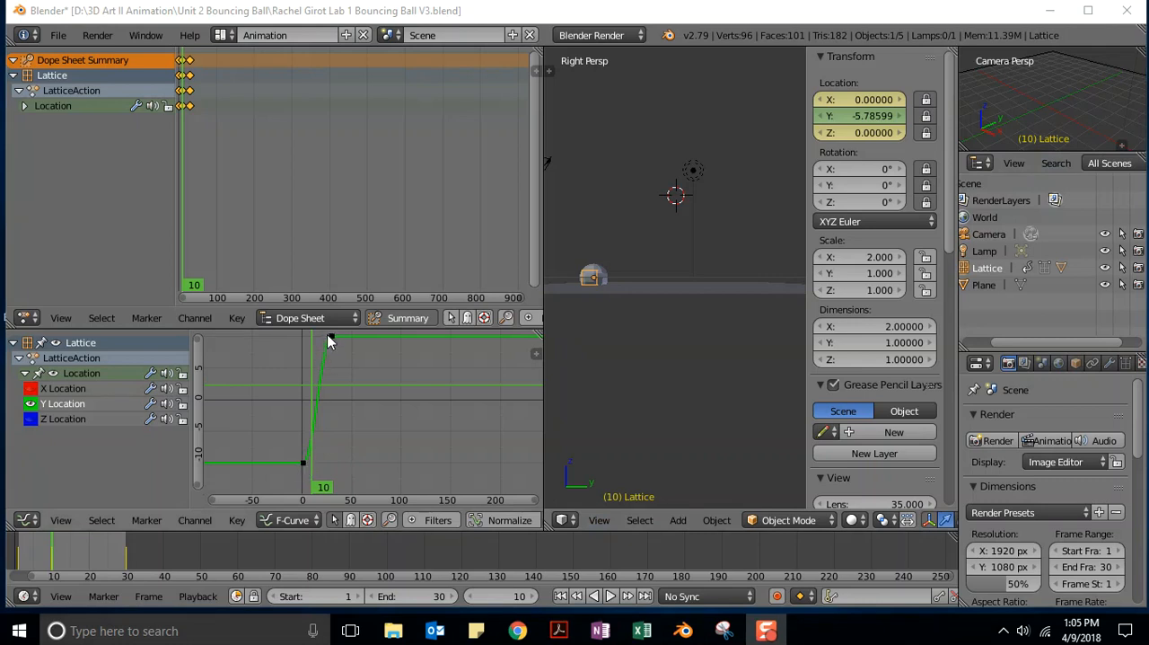
# Set the handle type of the first and last Y Location curve points to Vector, comparing the curve's shape without and with it.
pyautogui.rightClick(303, 464)
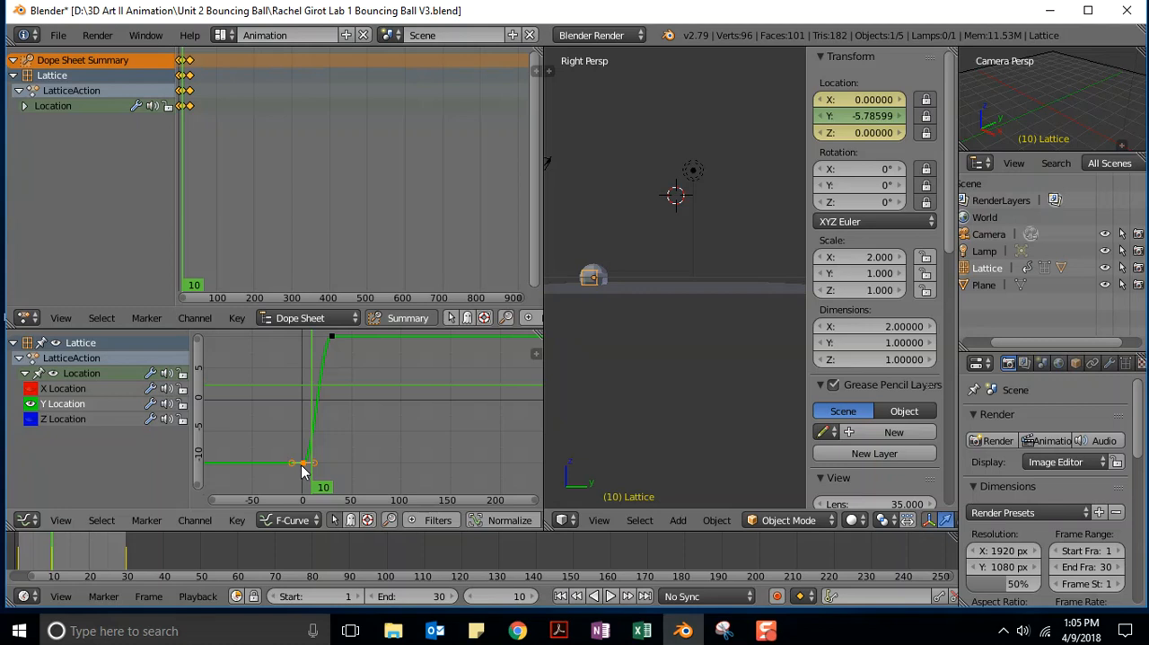
pyautogui.keyDown('shift'); pyautogui.rightClick(332, 339); pyautogui.keyUp('shift')
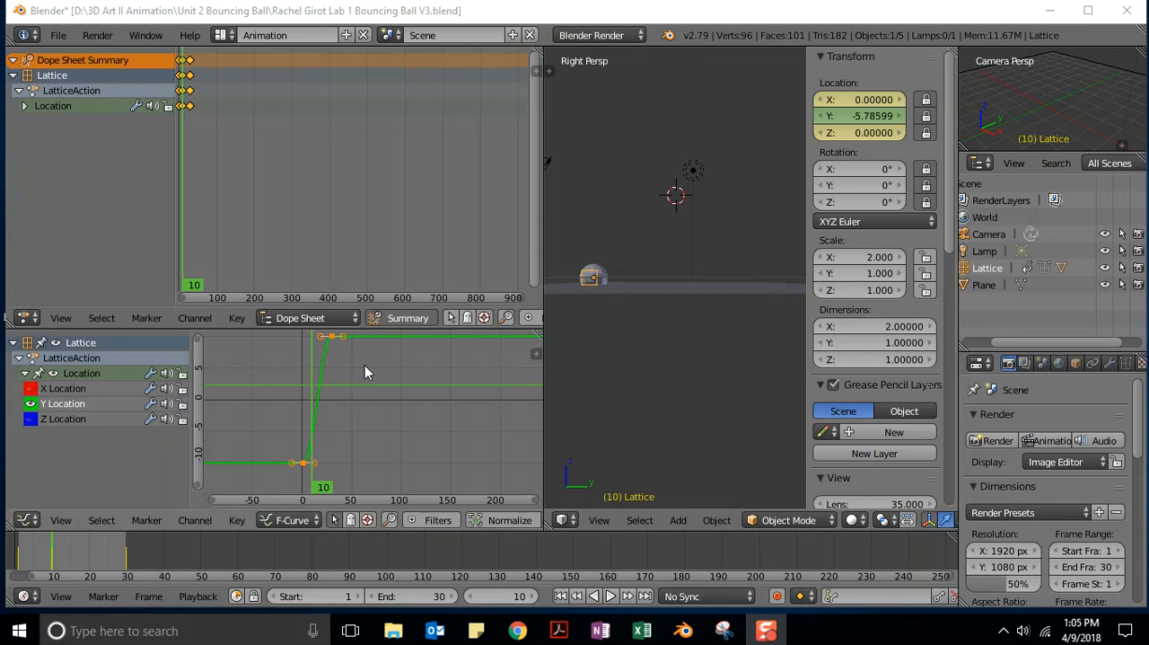
pyautogui.click(820, 15)
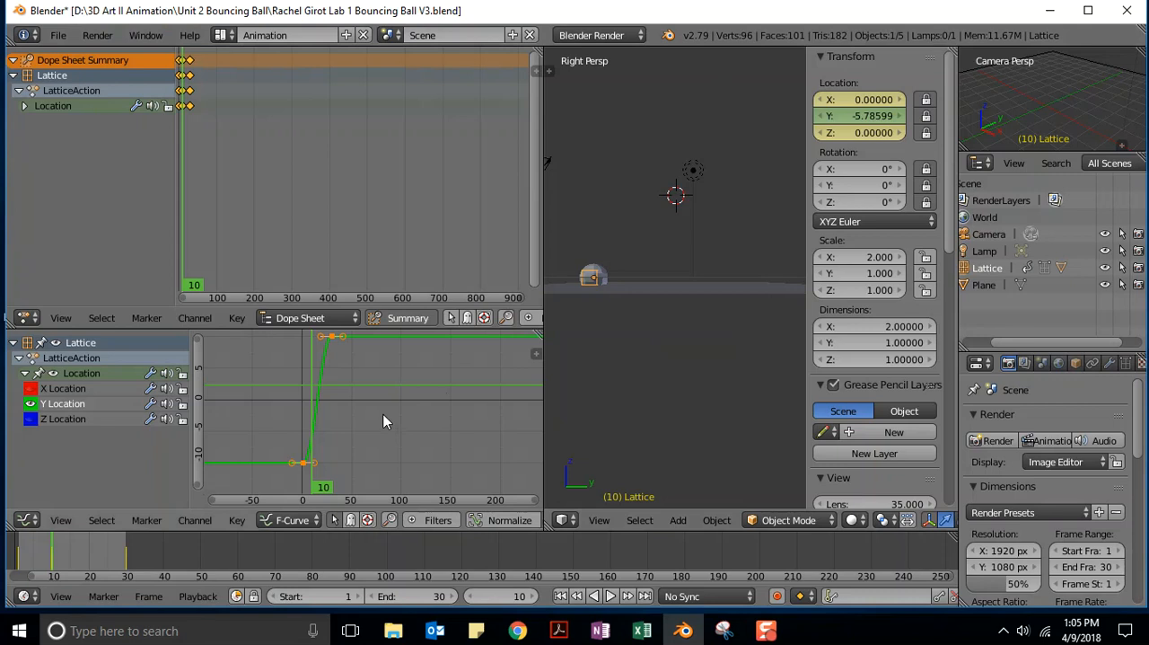
pyautogui.press('v')
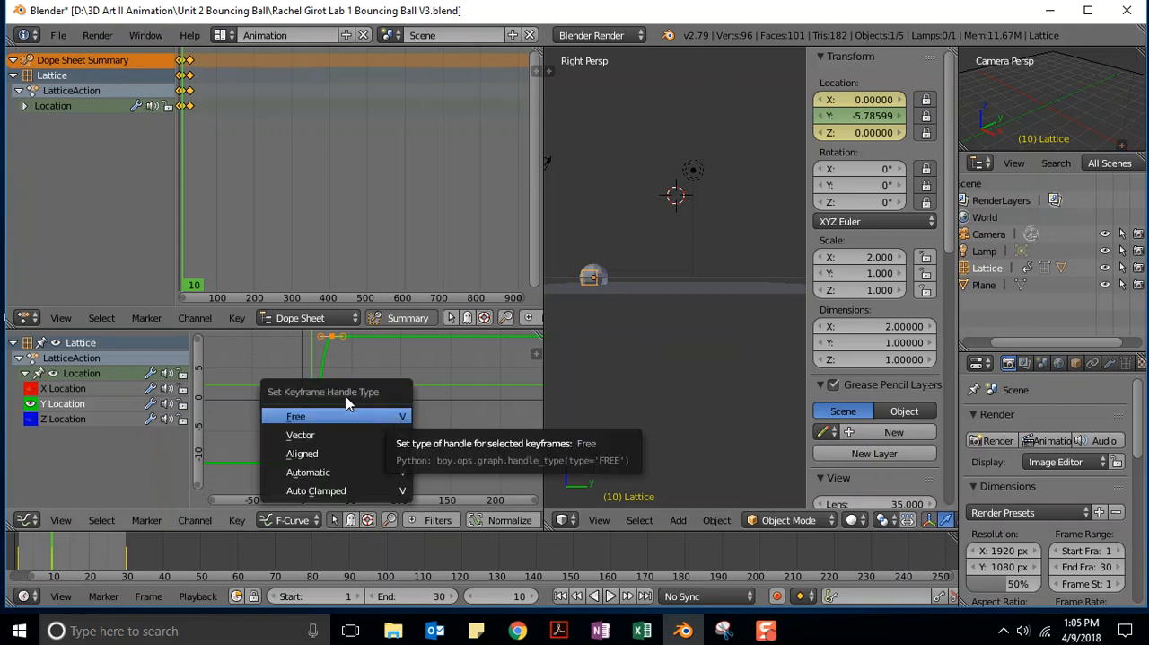
pyautogui.click(305, 436)
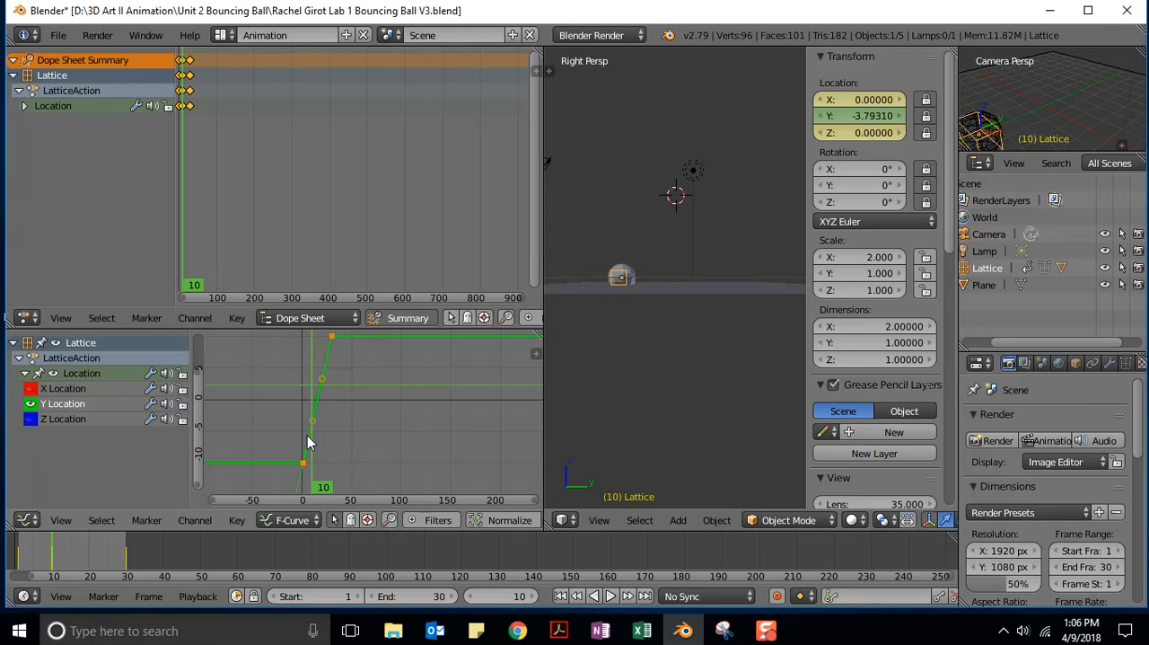
pyautogui.hotkey('ctrl', 'z')
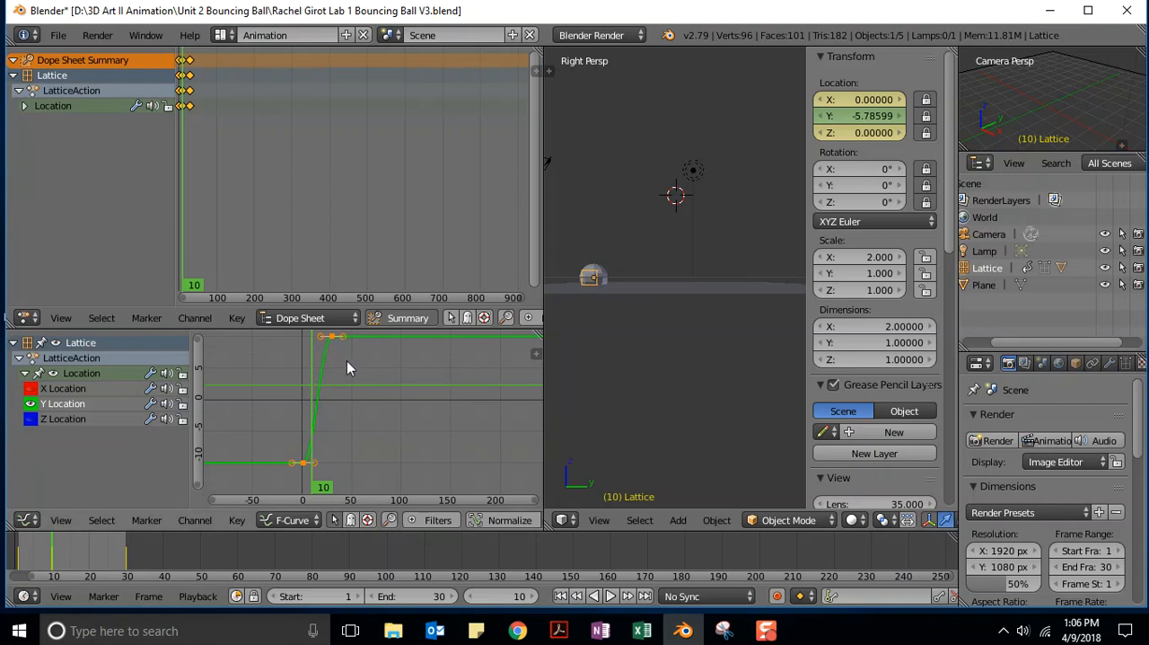
pyautogui.hotkey('ctrl', 'shift', 'z')
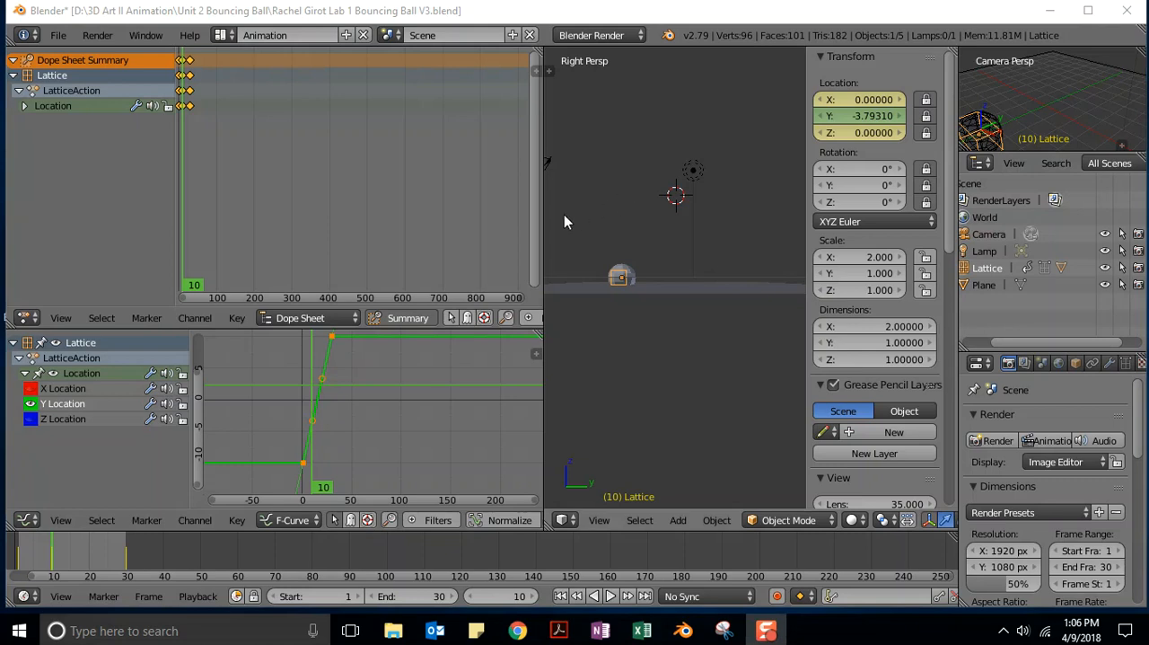
# Widen the 3D view and play the bounce animation to check the ball's motion, stopping it after viewing.
pyautogui.moveTo(542, 215); pyautogui.dragTo(476, 253)
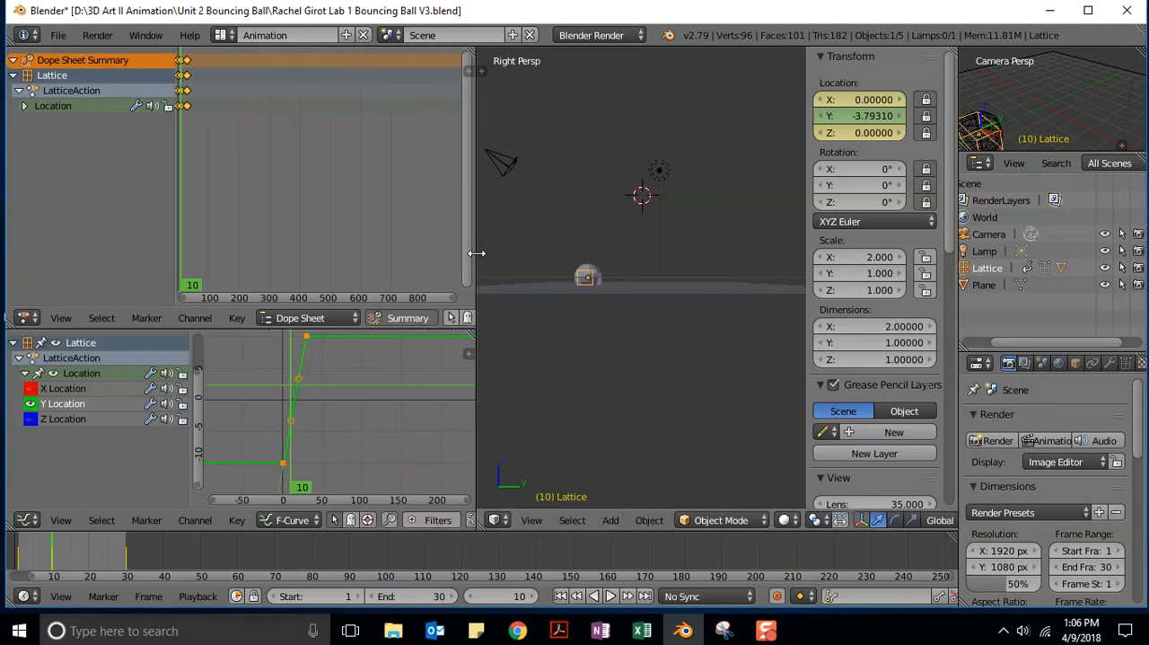
pyautogui.click(611, 596)
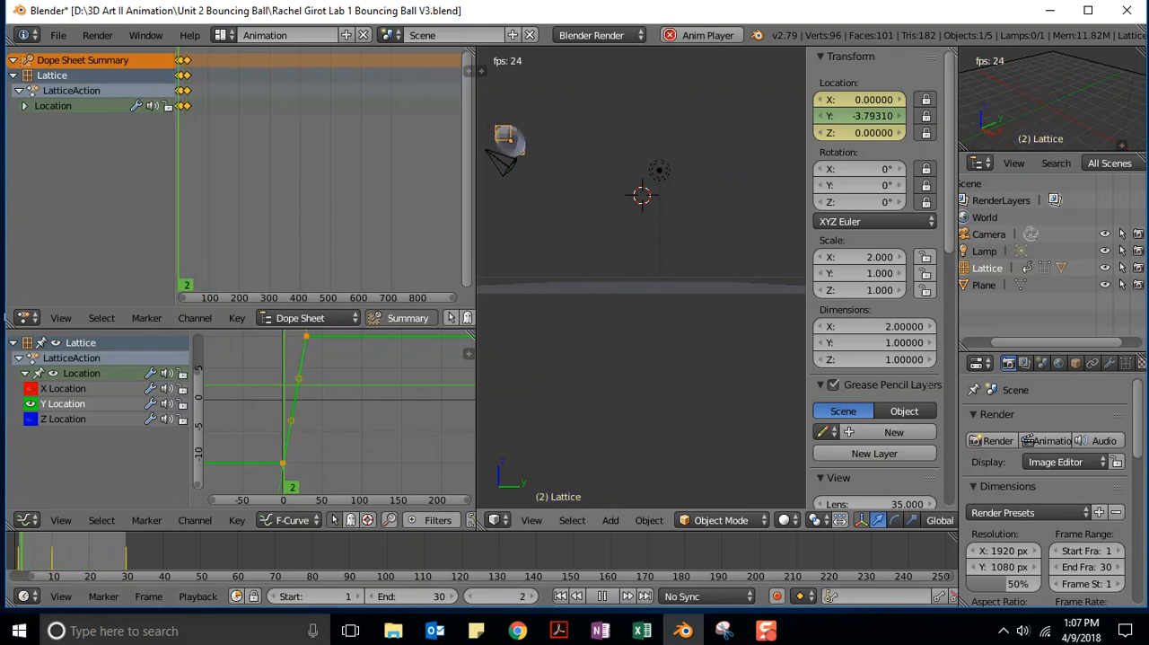
pyautogui.click(604, 597)
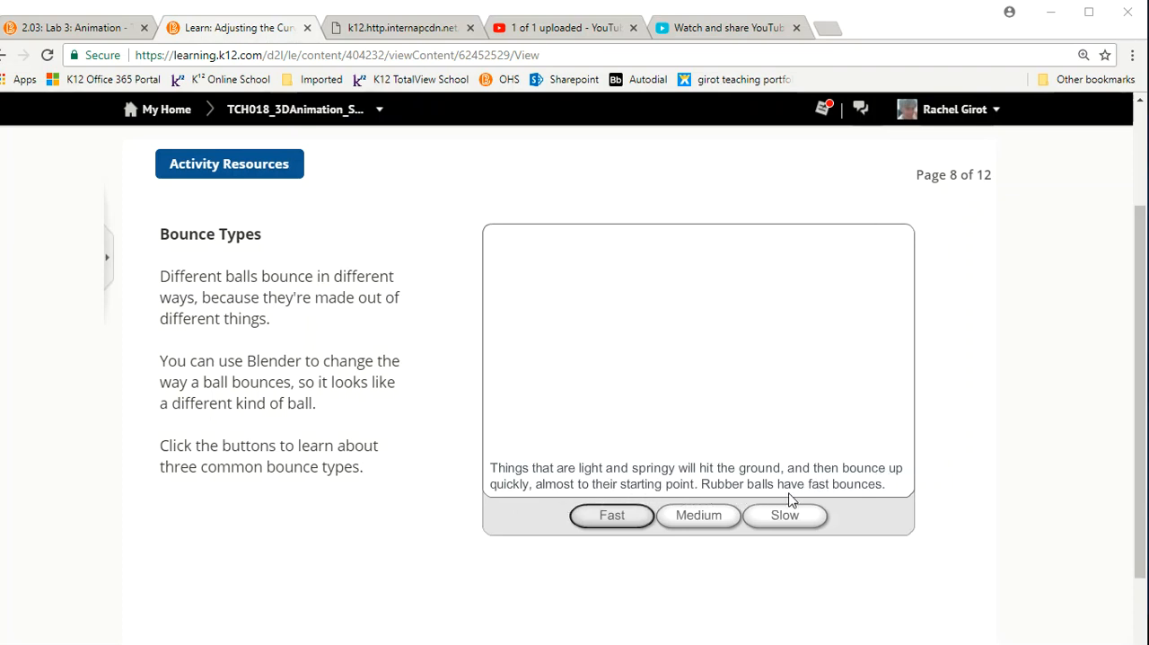
# Switch to the Bounce Types lesson page in Chrome and view the Medium and Slow bounce examples.
pyautogui.click(695, 515)
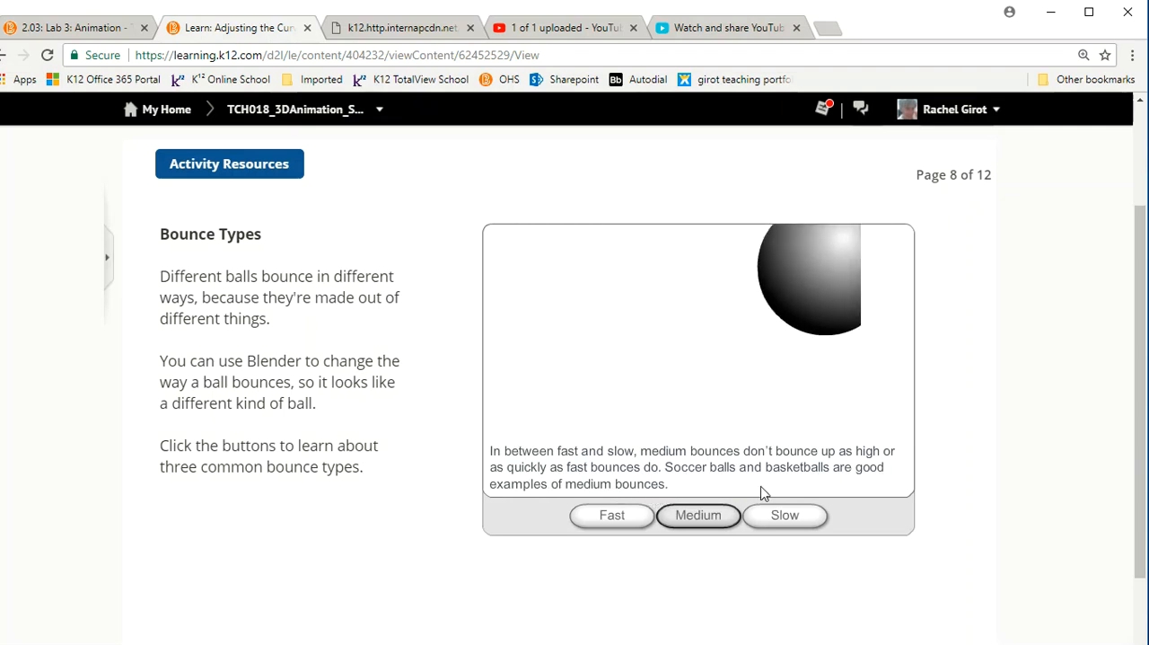
pyautogui.click(786, 517)
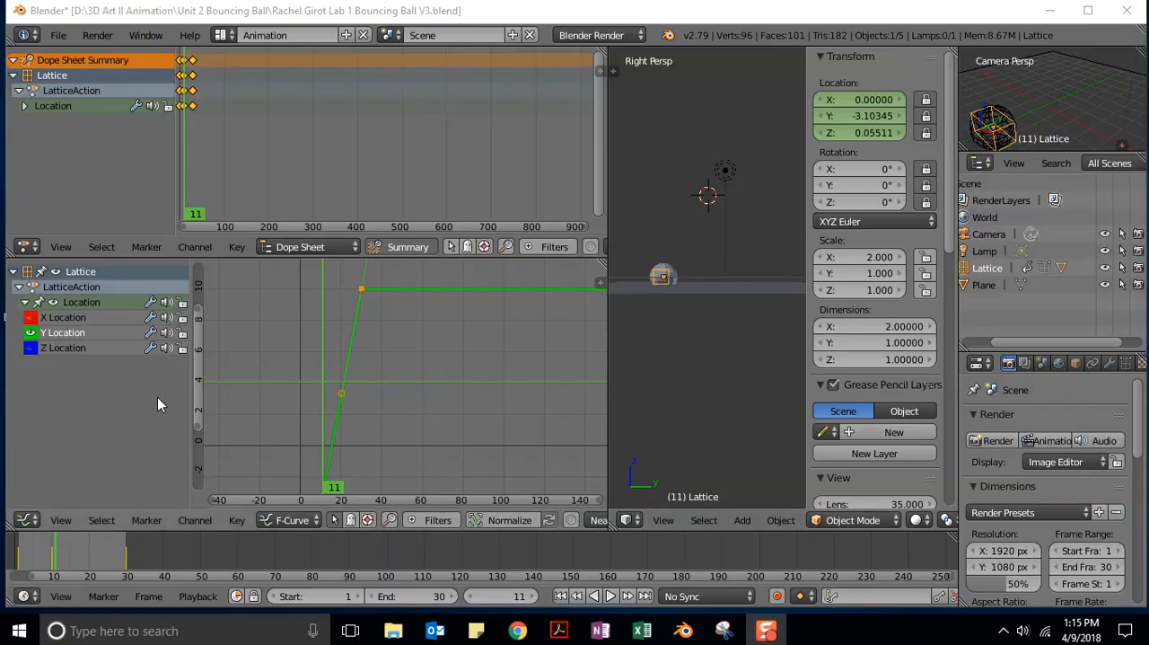
# Switch to Blender, hide the Y Location curve and show the Z Location curve as the active channel.
pyautogui.click(30, 333)
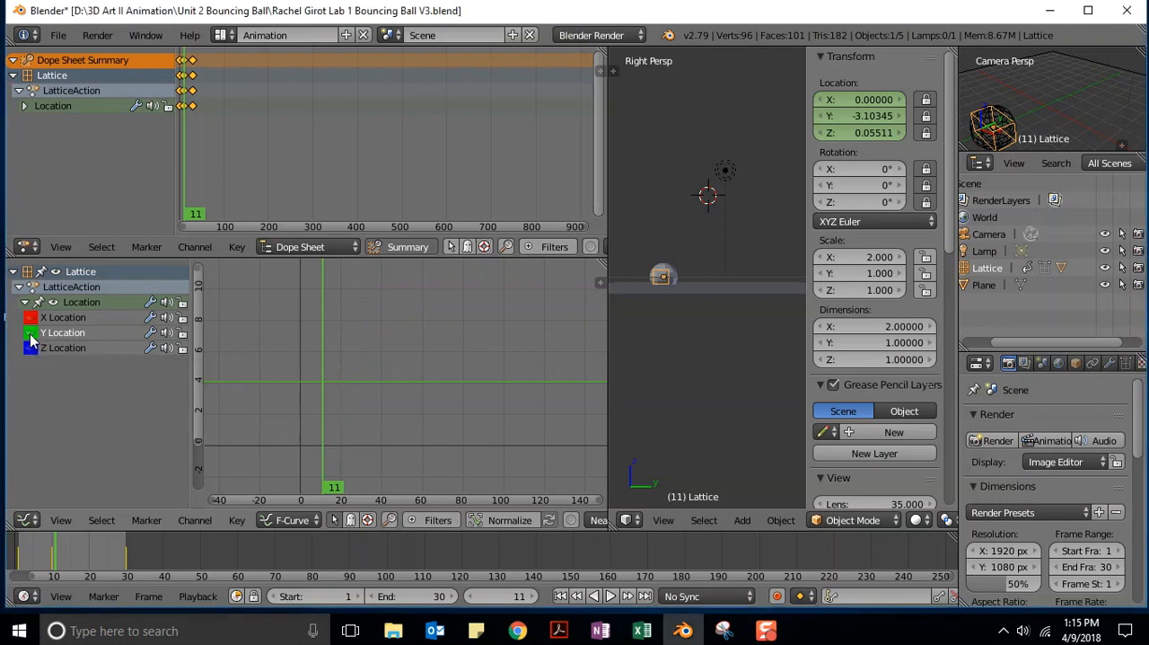
pyautogui.click(30, 348)
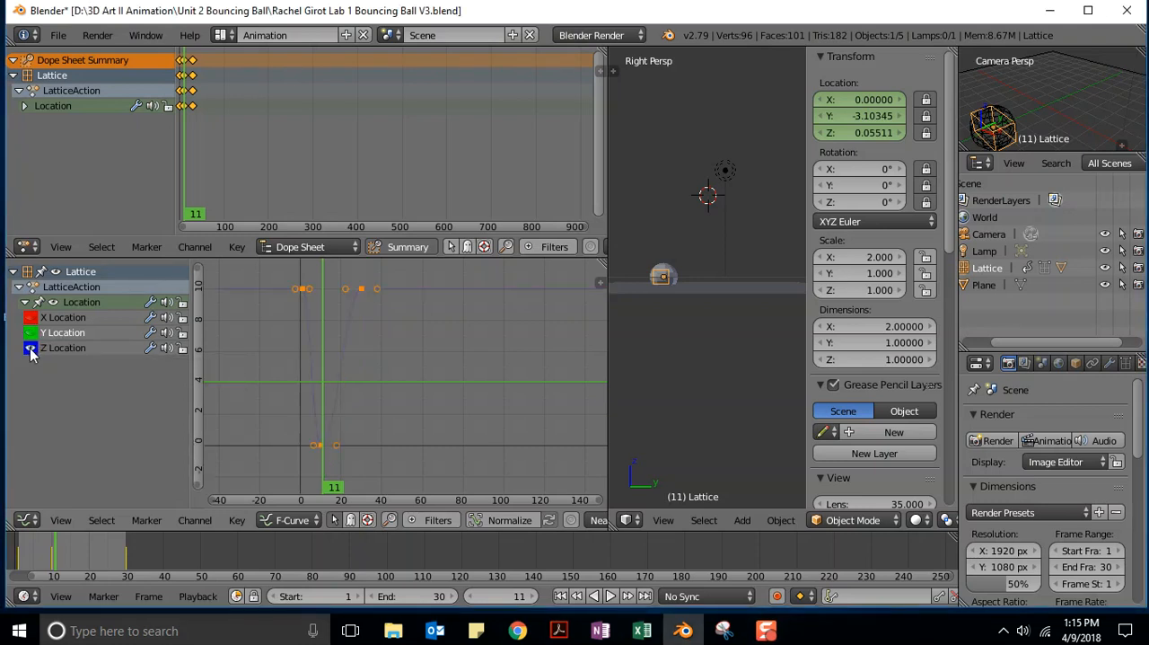
pyautogui.click(48, 350)
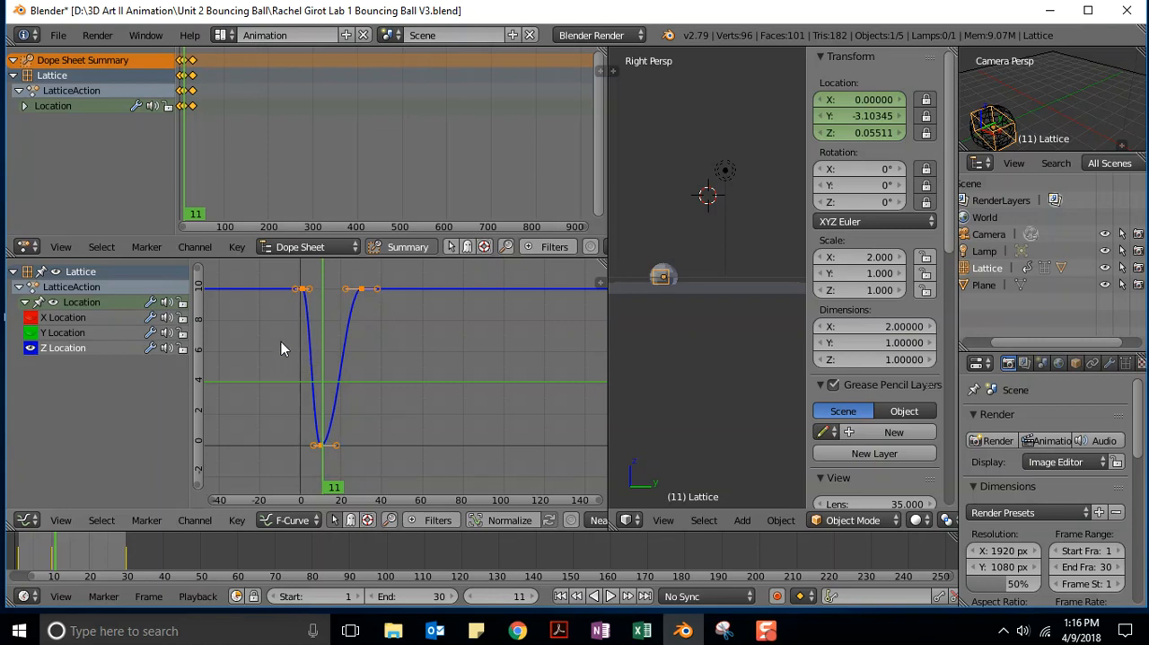
# Select only the lowest Z Location curve point at frame 10 and set its handle type to Vector.
pyautogui.press('a')
pyautogui.rightClick(320, 445)
pyautogui.click(320, 449)
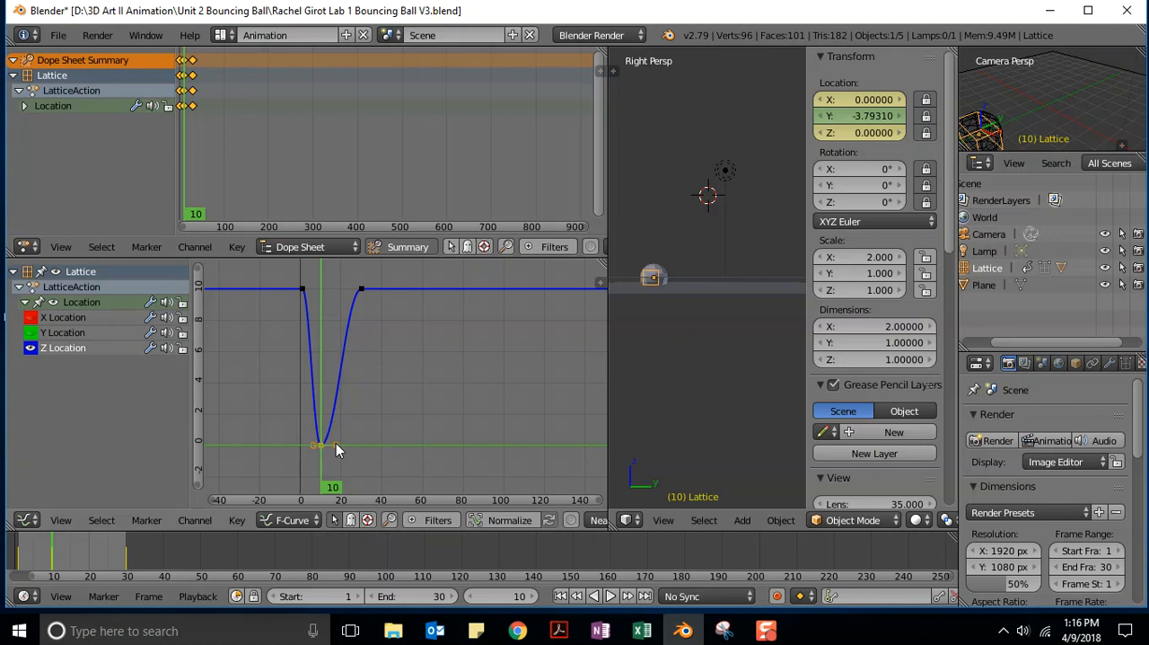
pyautogui.press('v')
pyautogui.click(267, 447)
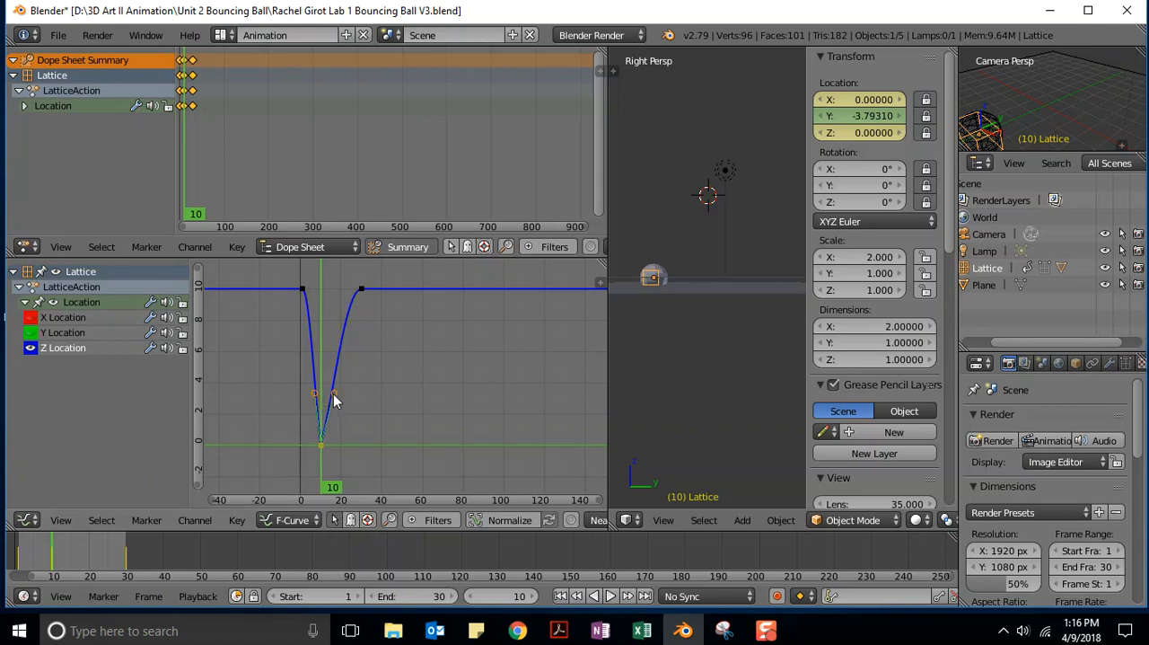
pyautogui.hotkey('alt', 'a')
pyautogui.moveTo(350, 378); pyautogui.dragTo(411, 369)
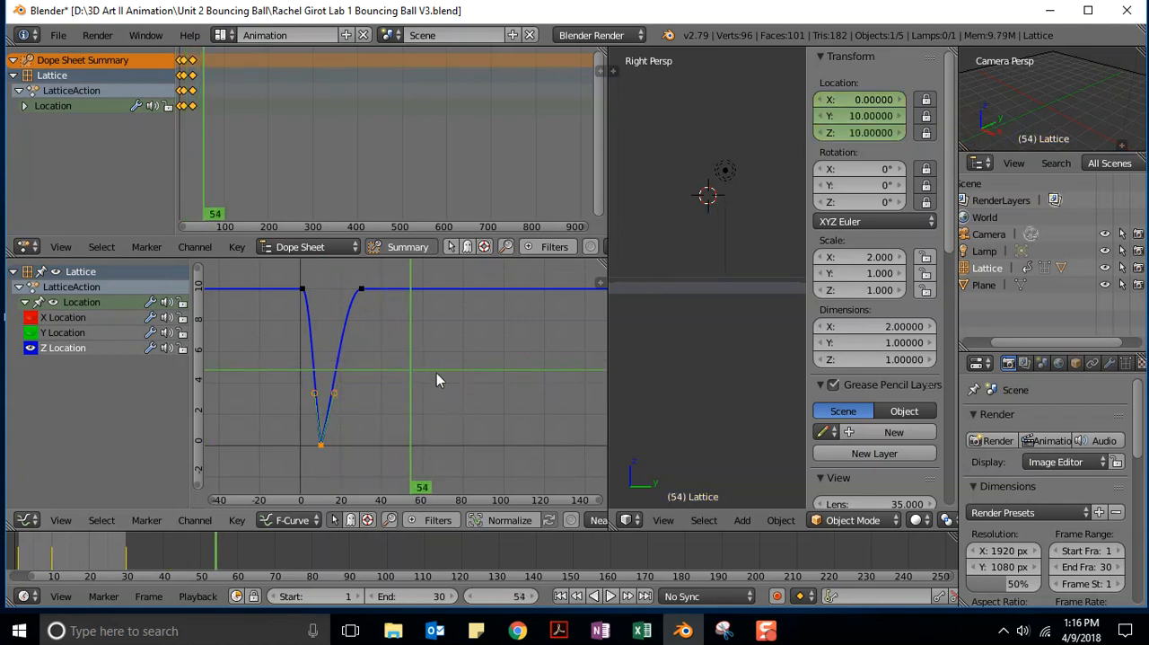
pyautogui.click(334, 399)
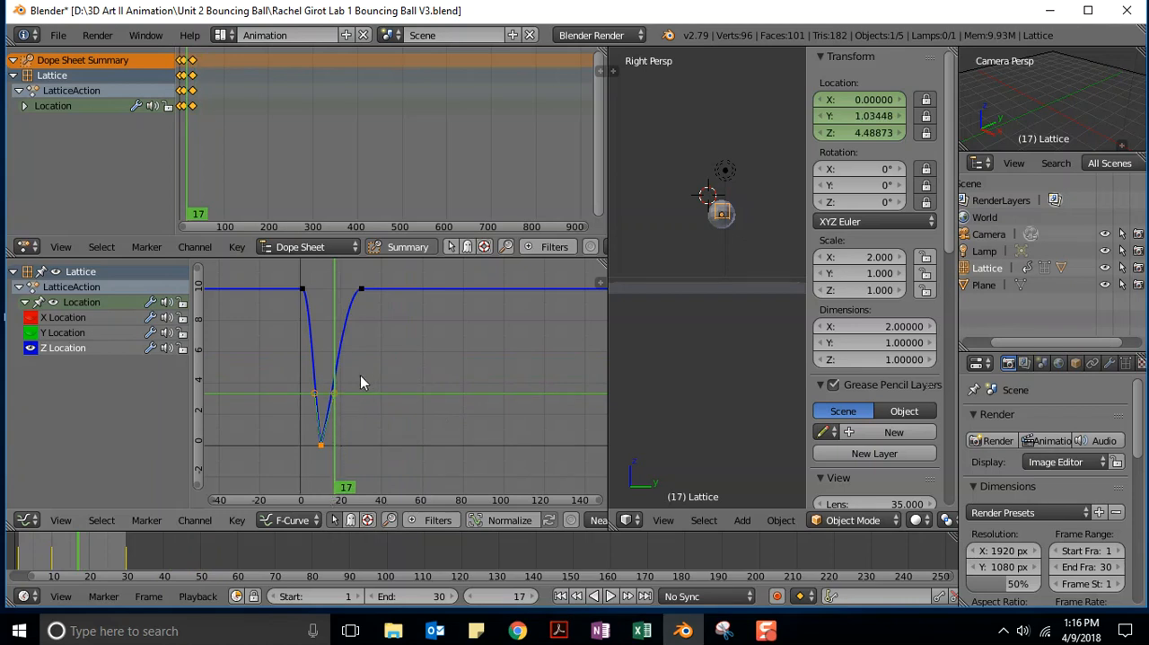
# Extend the lowest Z Location point's two handles up to the curve points at frame 30 and frame 1 to sharpen the bounce.
pyautogui.rightClick(334, 393)
pyautogui.press('g')
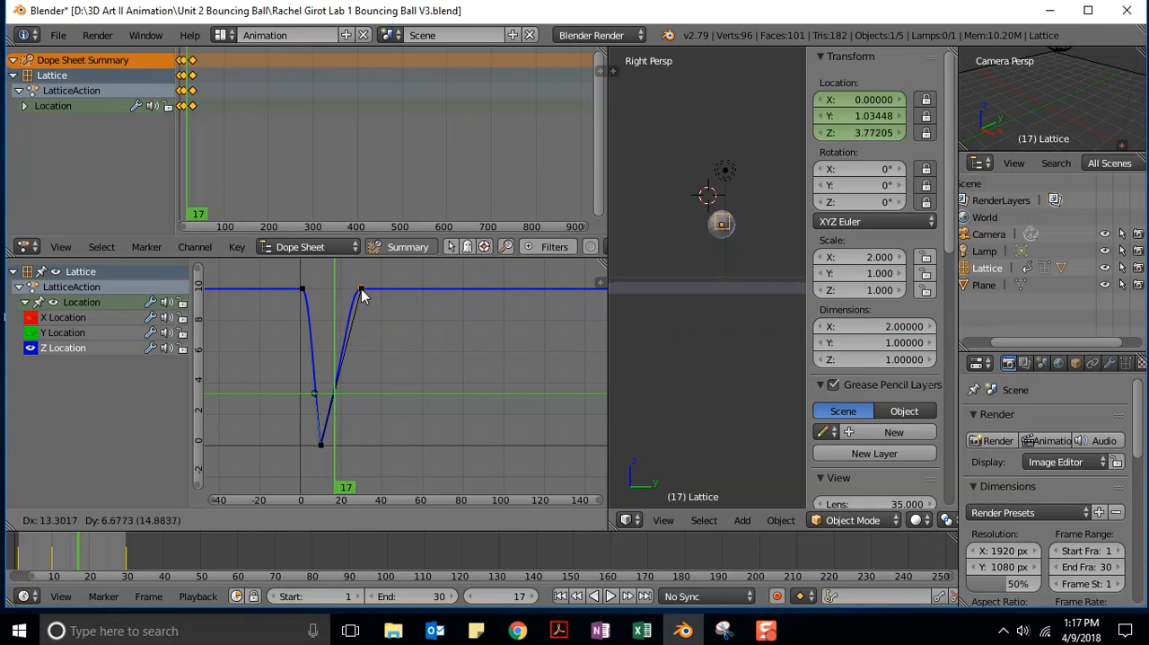
pyautogui.click(362, 296)
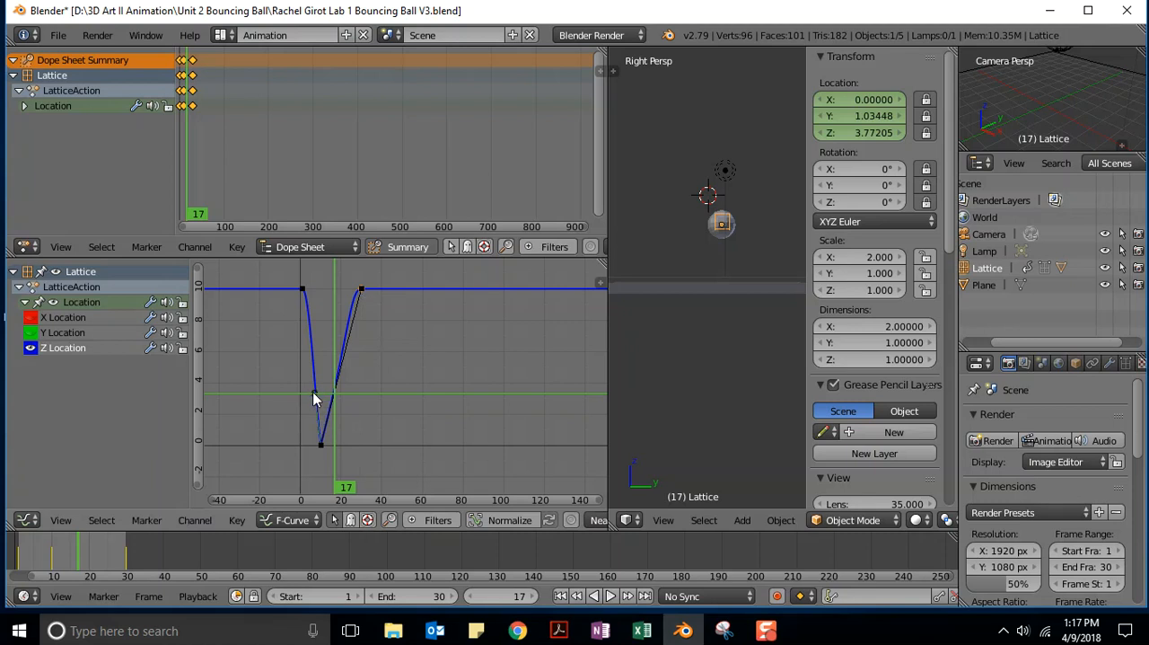
pyautogui.press('g')
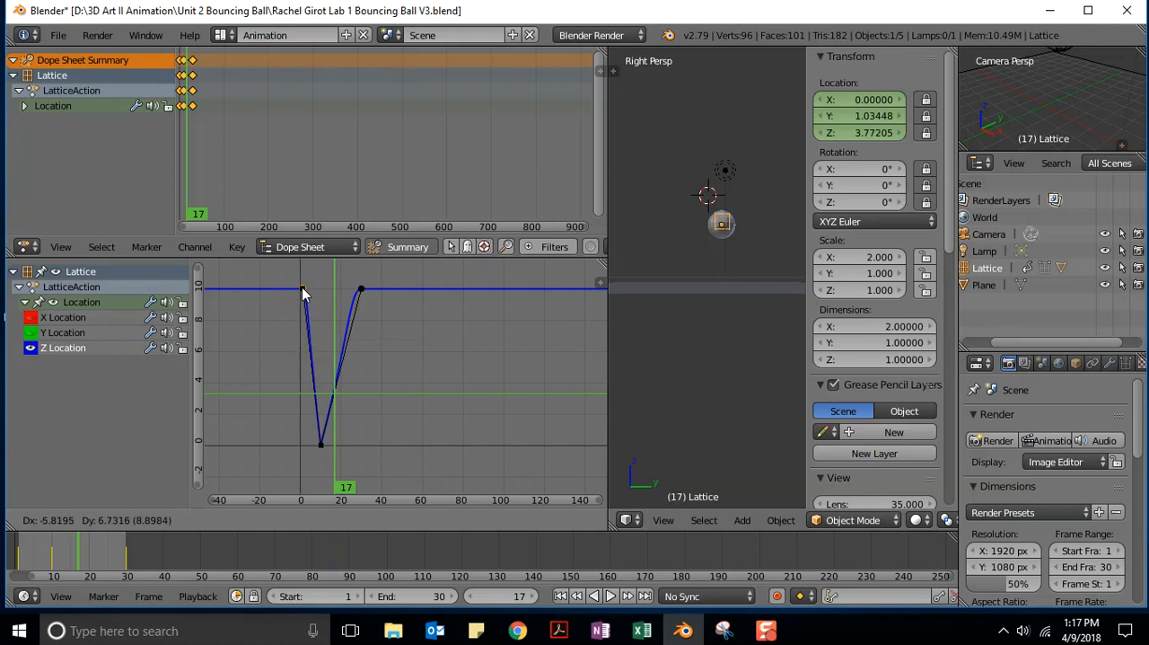
pyautogui.click(303, 292)
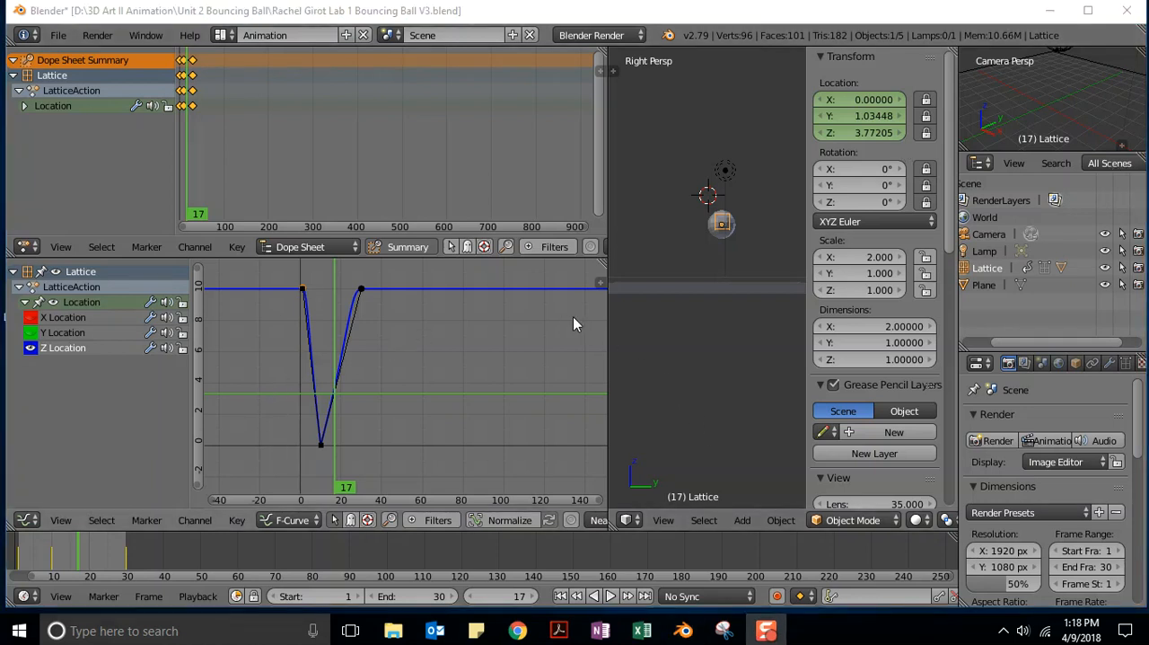
# Widen the 3D view and play the animation to check the sharper bounce.
pyautogui.click(612, 323)
pyautogui.moveTo(609, 343); pyautogui.dragTo(330, 345)
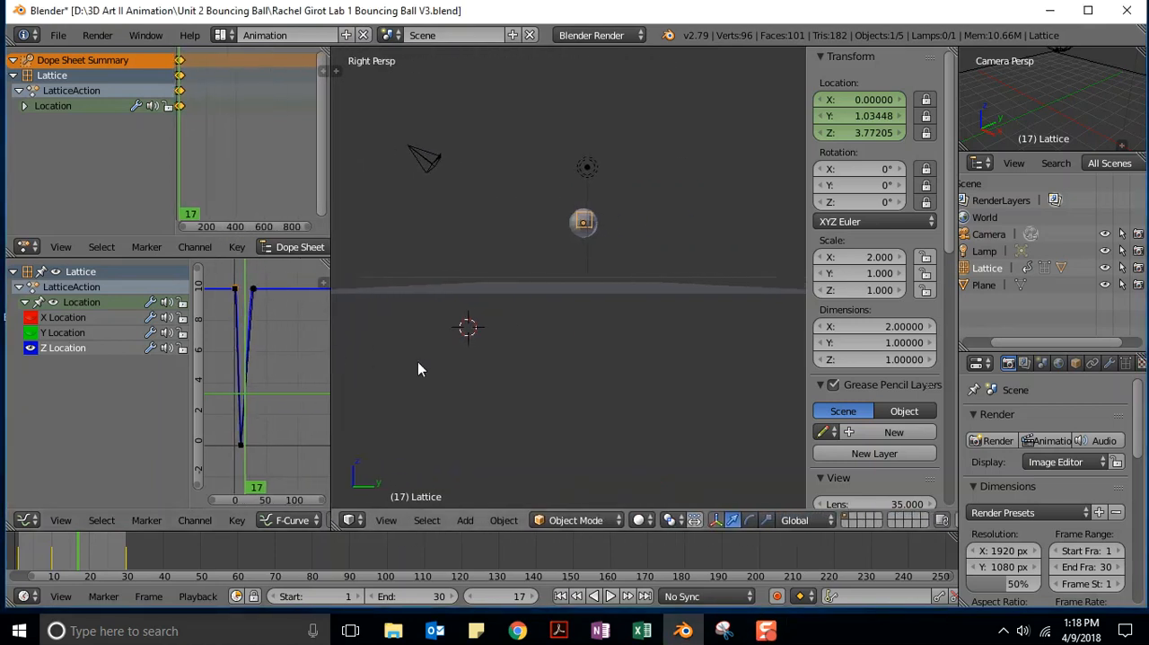
pyautogui.click(612, 598)
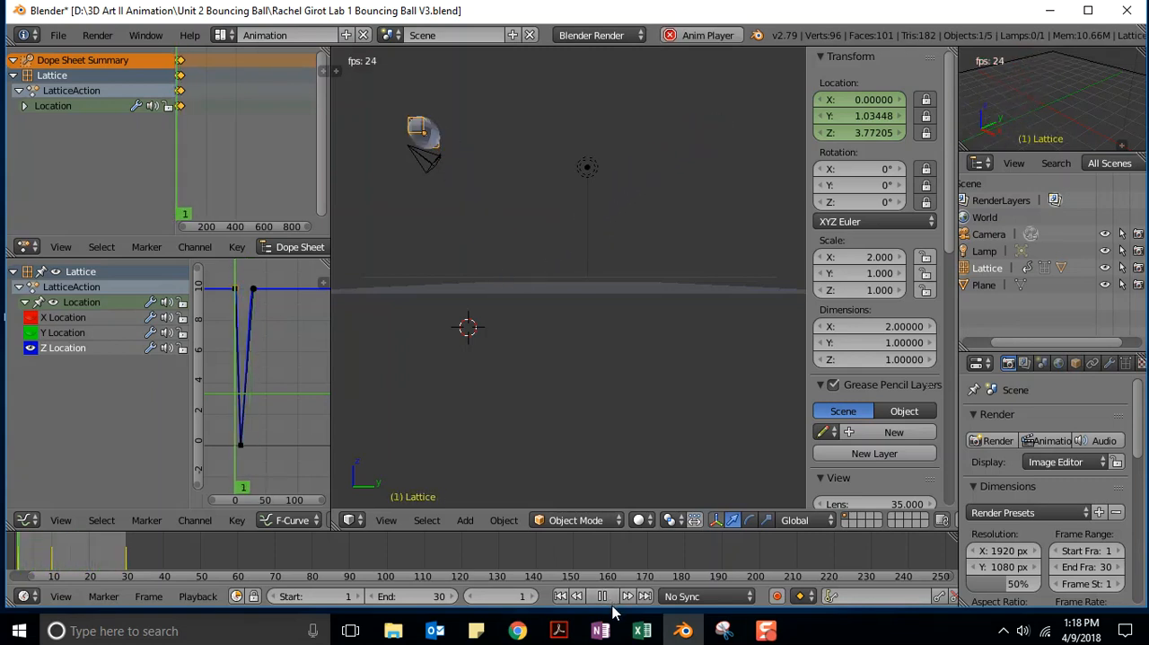
# Widen the Graph Editor and shift the last Z Location curve point a few frames later, constrained to the X axis.
pyautogui.moveTo(330, 349); pyautogui.dragTo(472, 347)
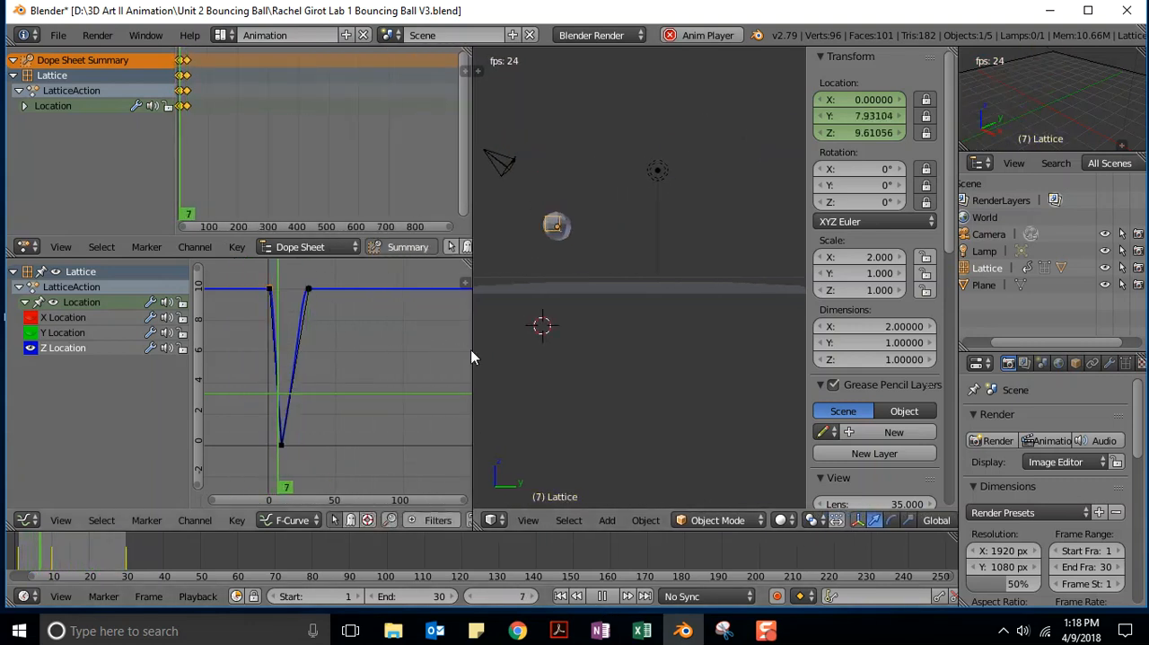
pyautogui.rightClick(308, 289)
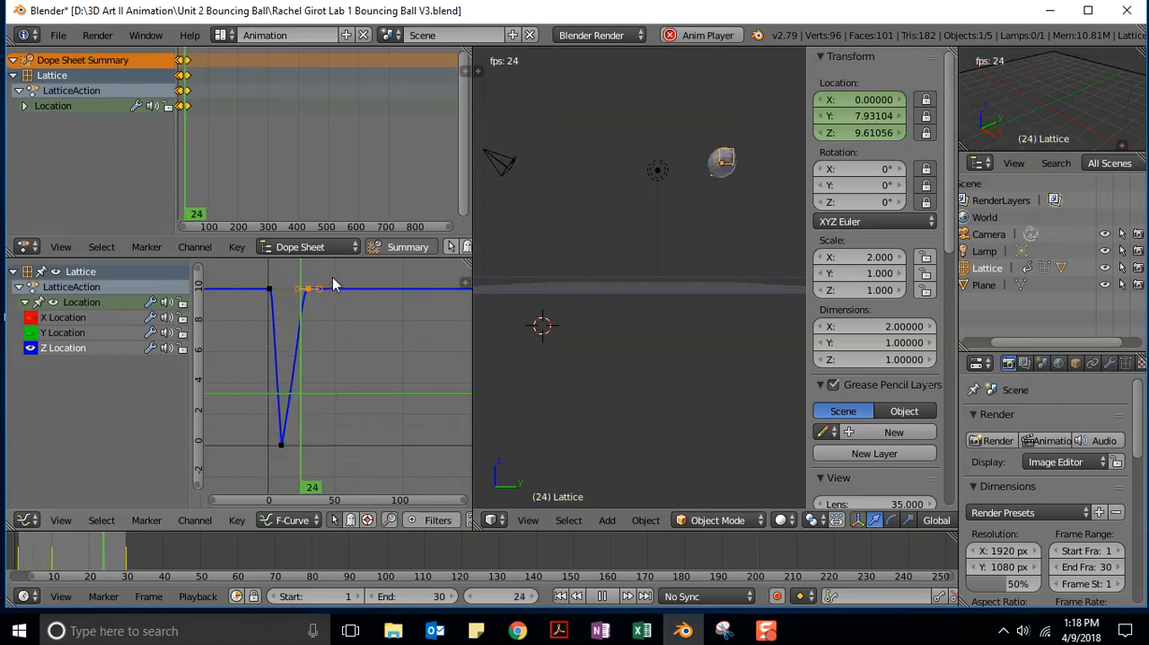
pyautogui.press('g')
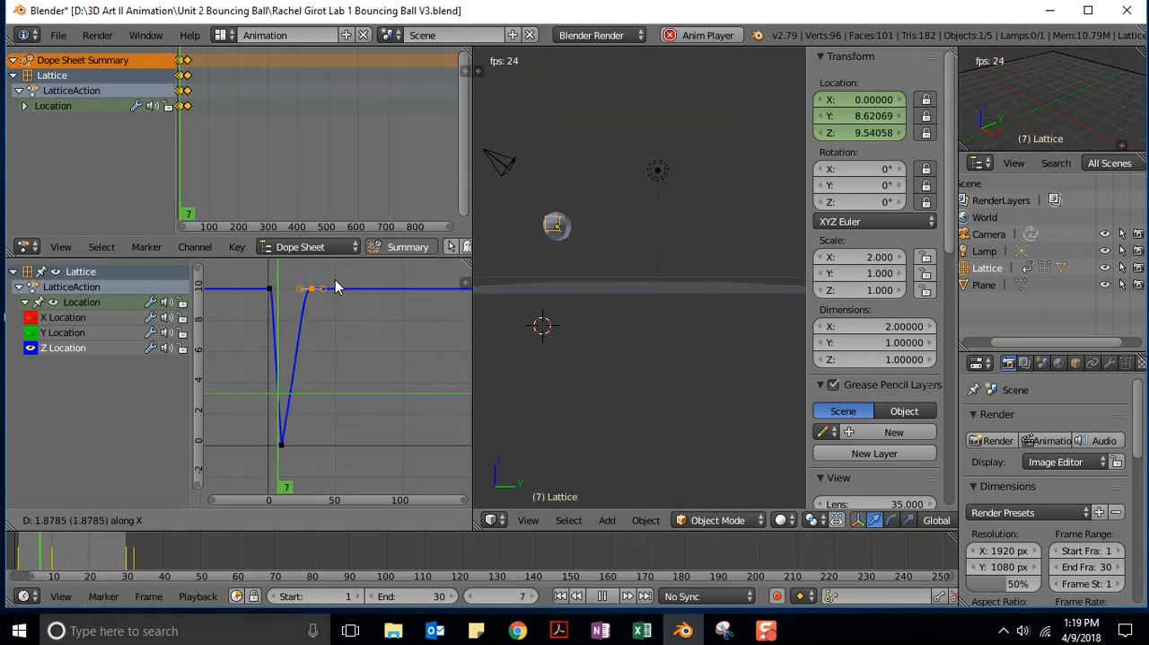
pyautogui.click(336, 282)
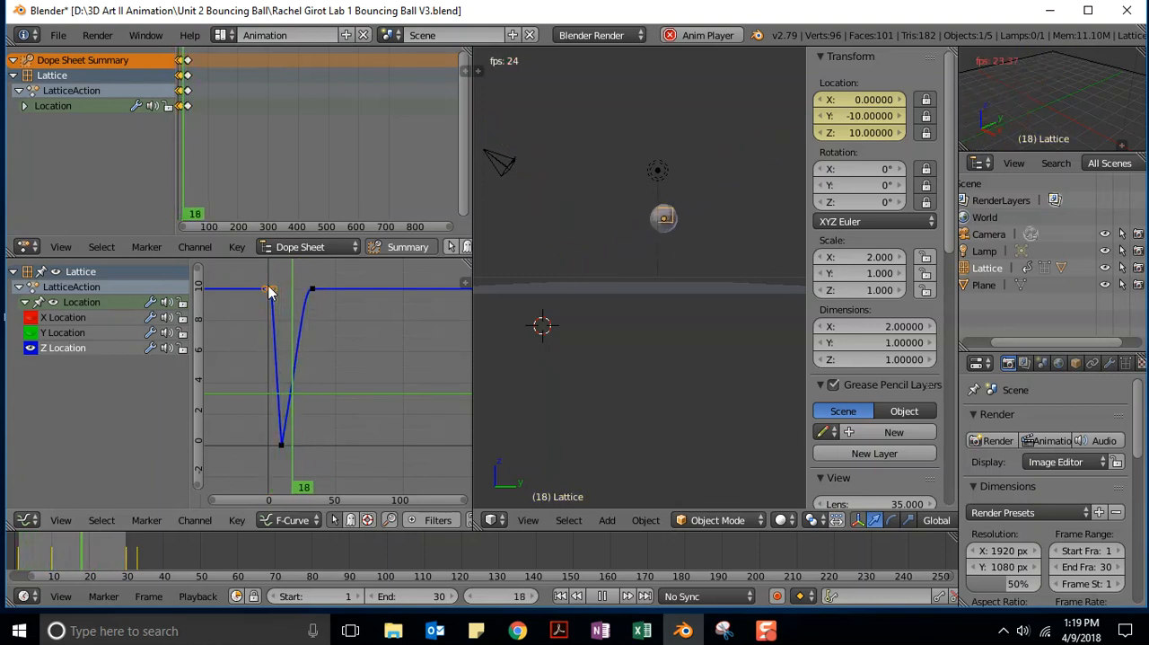
# Shift the first Z Location curve point about 18 frames earlier along the X axis and stop the playback.
pyautogui.press('g')
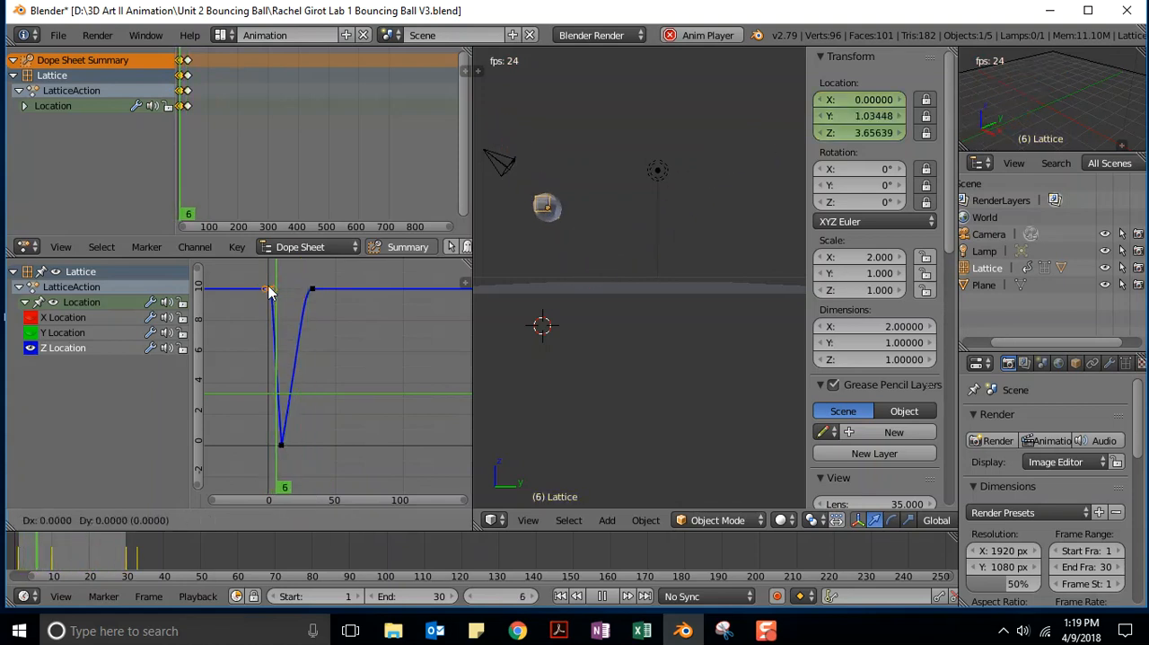
pyautogui.press('x')
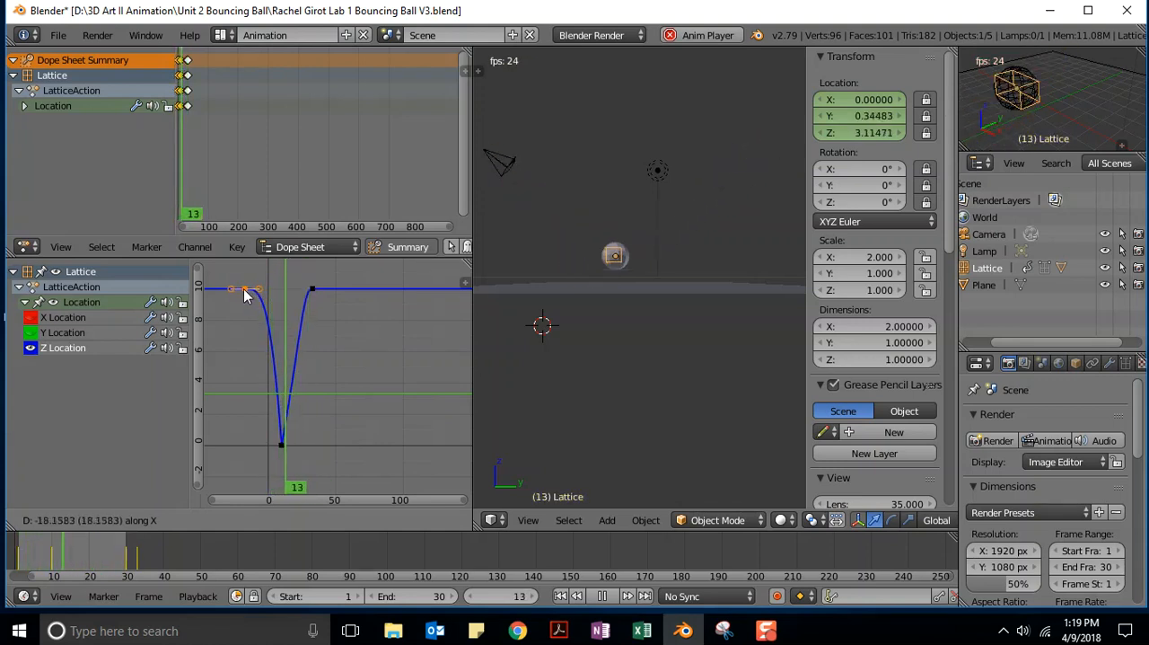
pyautogui.click(245, 296)
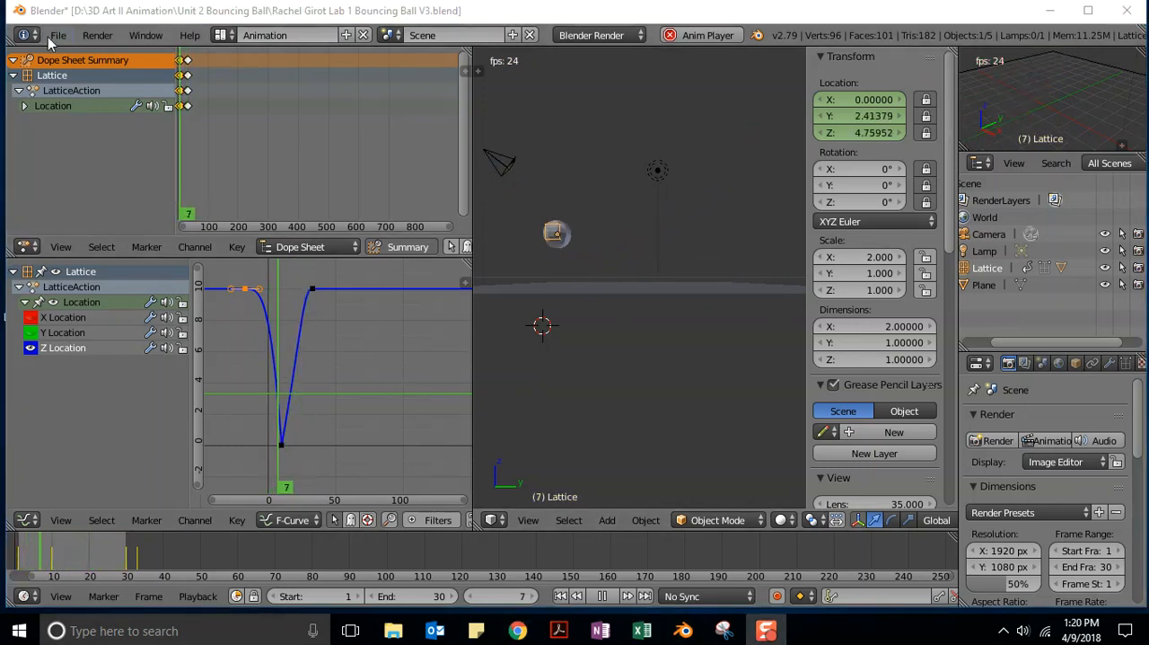
pyautogui.click(602, 596)
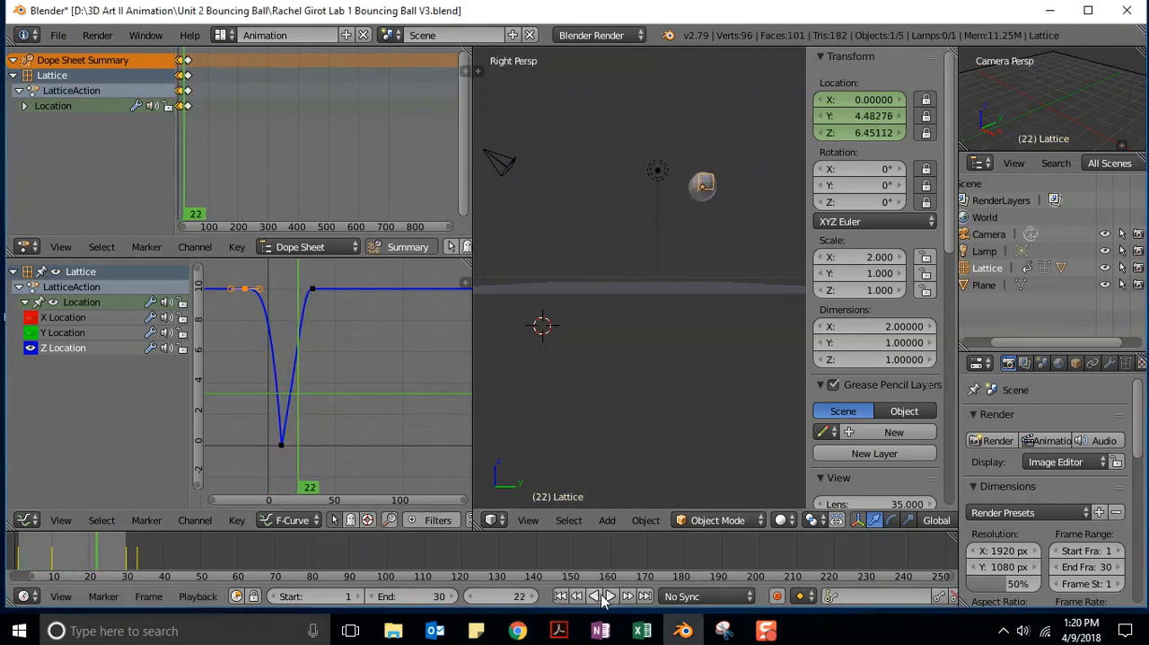
# Save the project as a new version in the Unit 2 Bouncing Ball folder, named with the student's name and "Lab 4 Bouncing Ball V4.blend".
pyautogui.click(57, 36)
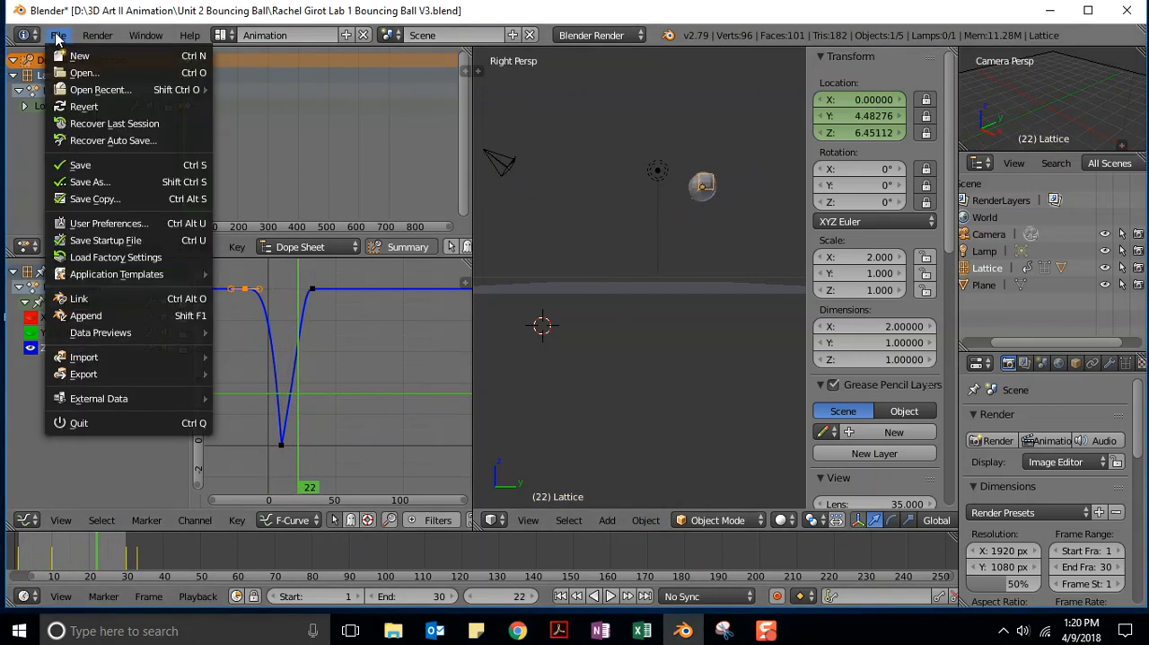
pyautogui.click(89, 182)
pyautogui.click(302, 100)
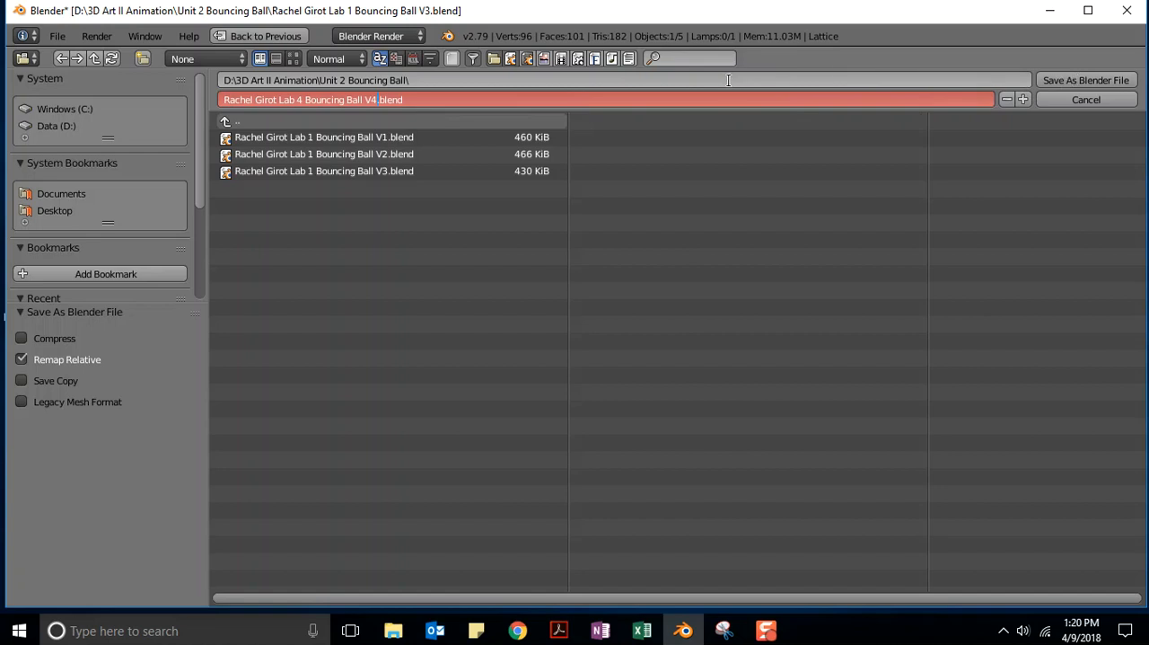
pyautogui.press('Return')
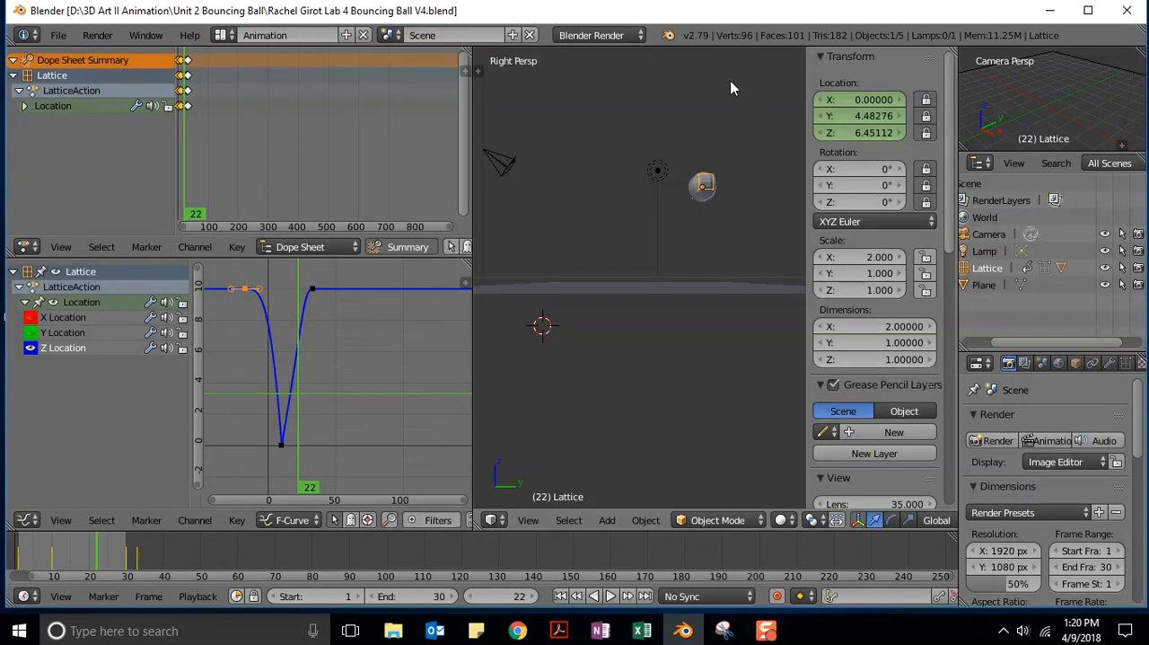